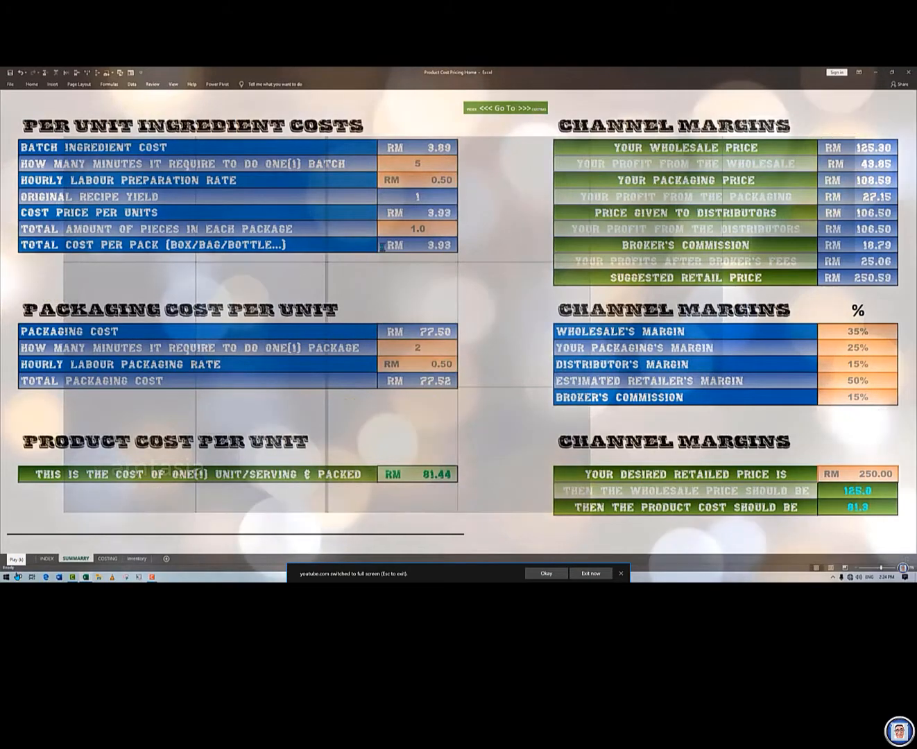
Step: Open the category choices for the third ingredient row of the recipe calculator on the COSTING sheet
left_click(36, 216)
left_click(65, 220)
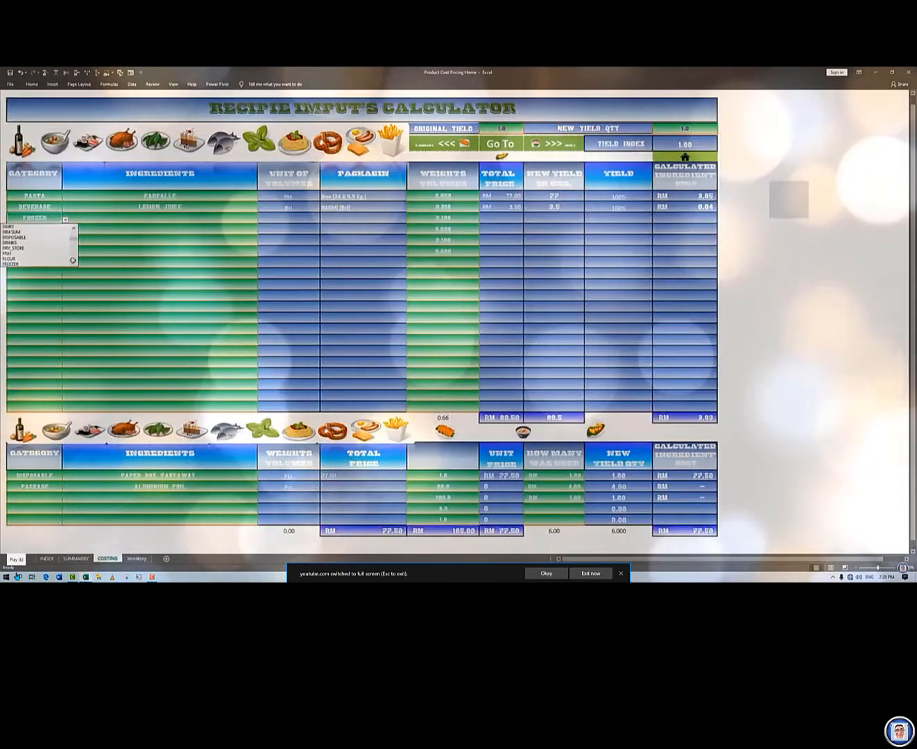
left_click(34, 235)
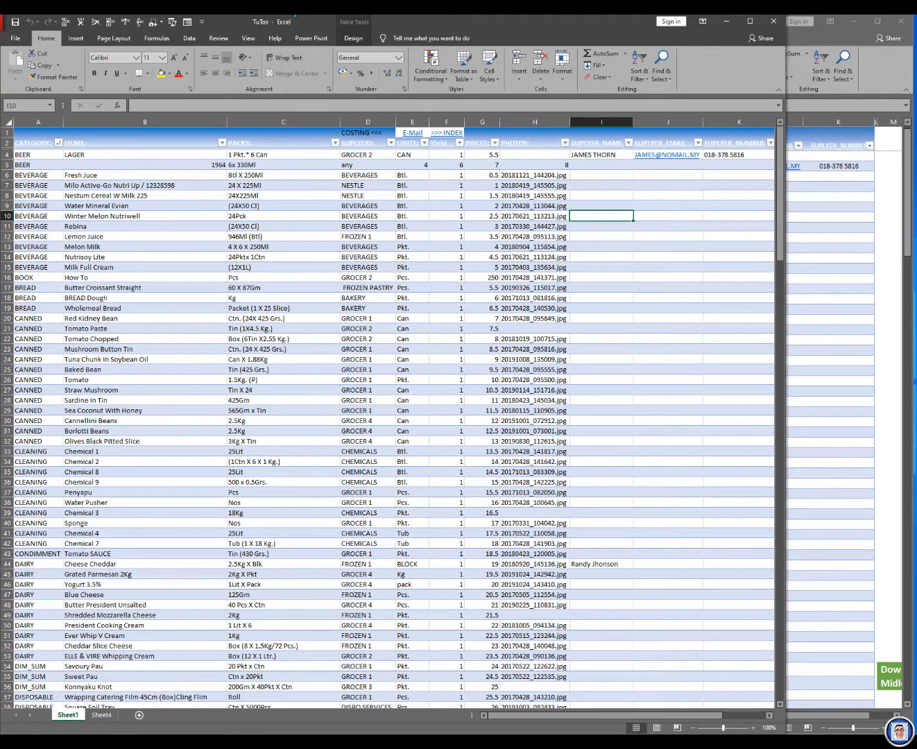
Step: View the Inventory sheet of the Product Cost Pricing Home workbook, return to Sheet1 of TuTos and follow the Midle link in M55
left_click(851, 312)
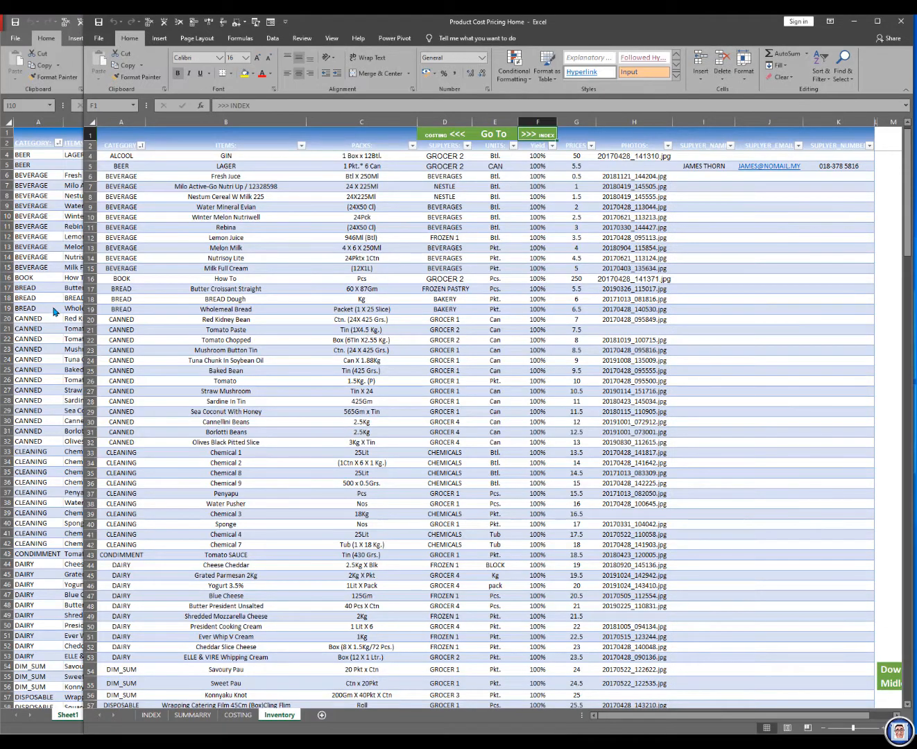
key("alt+Tab")
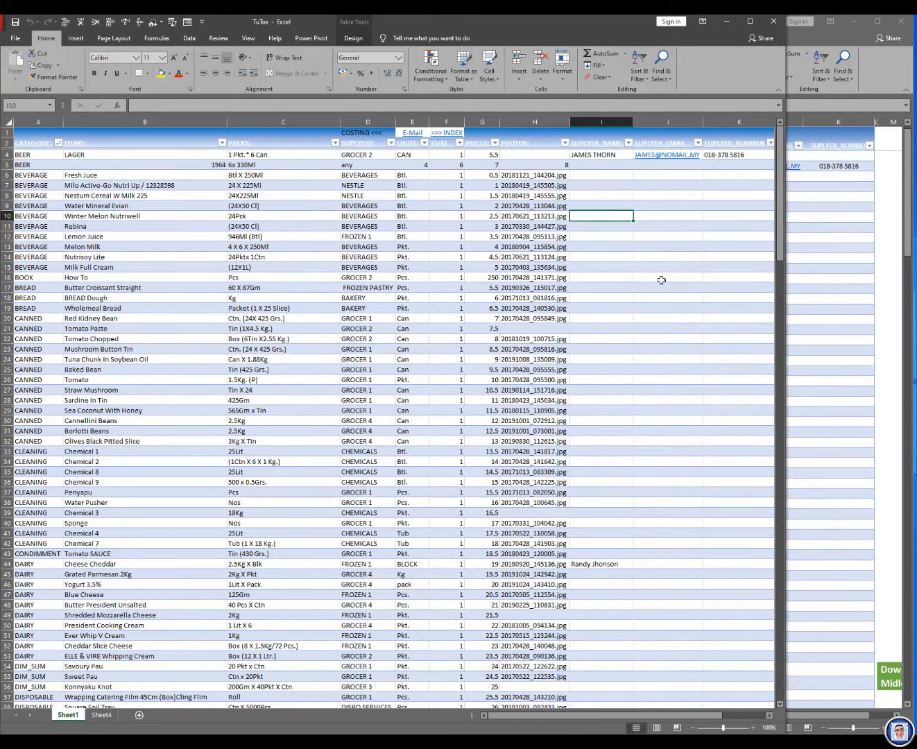
scroll(614, 285, "down", 1)
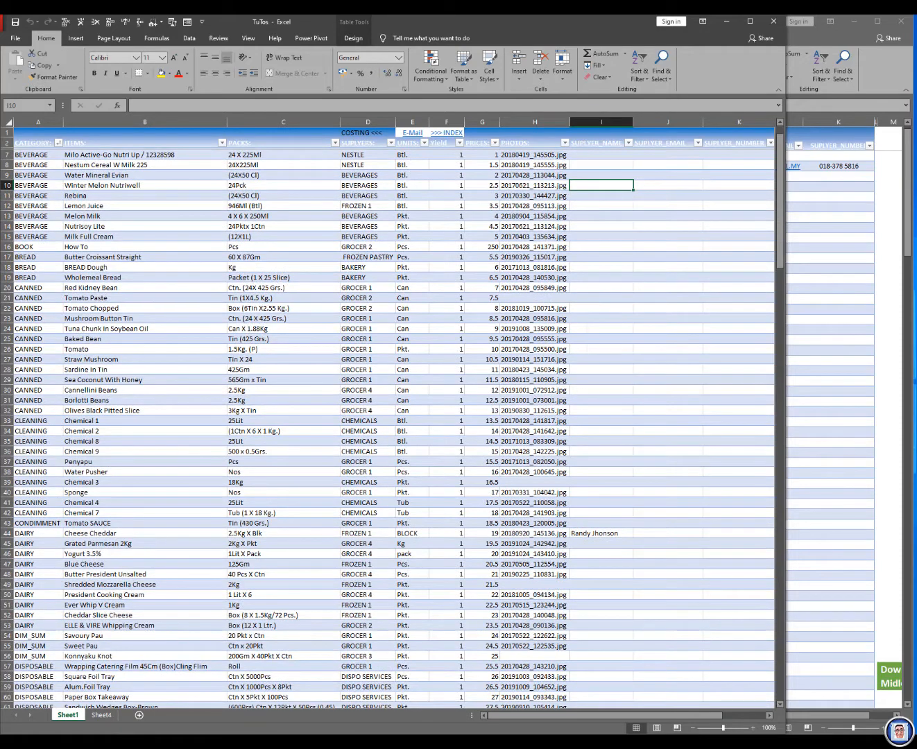
left_click_drag(538, 719, 586, 720)
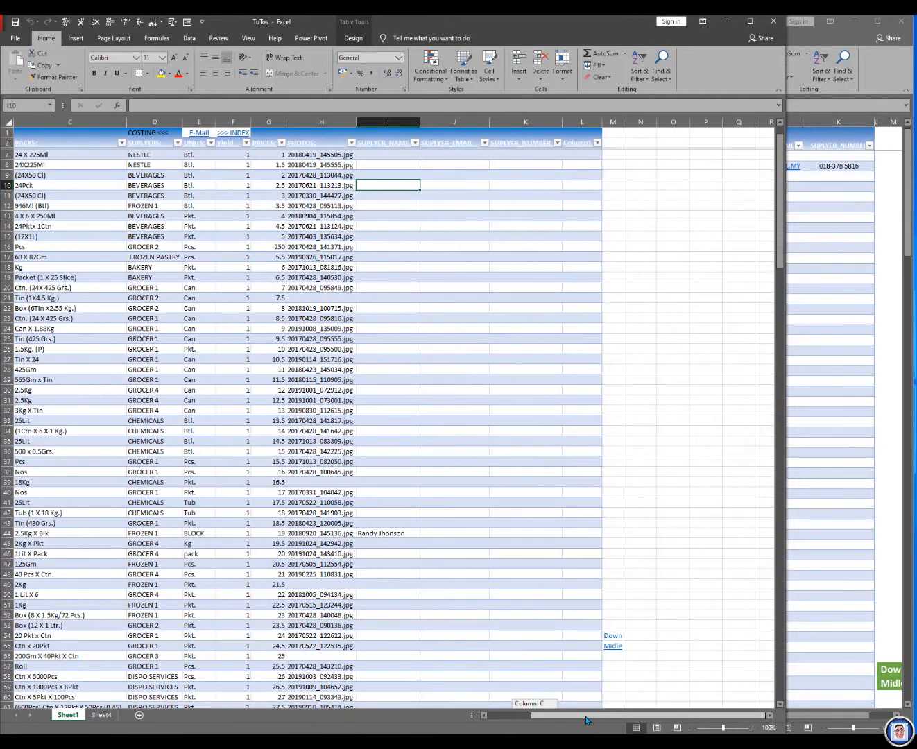
left_click(617, 653)
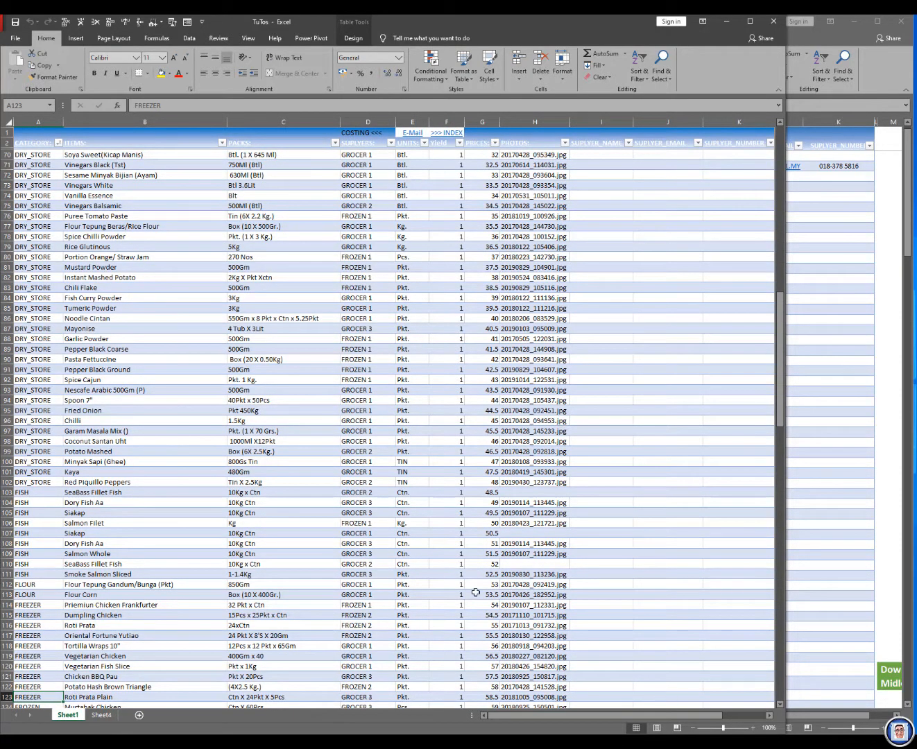
scroll(479, 593, "down", 1)
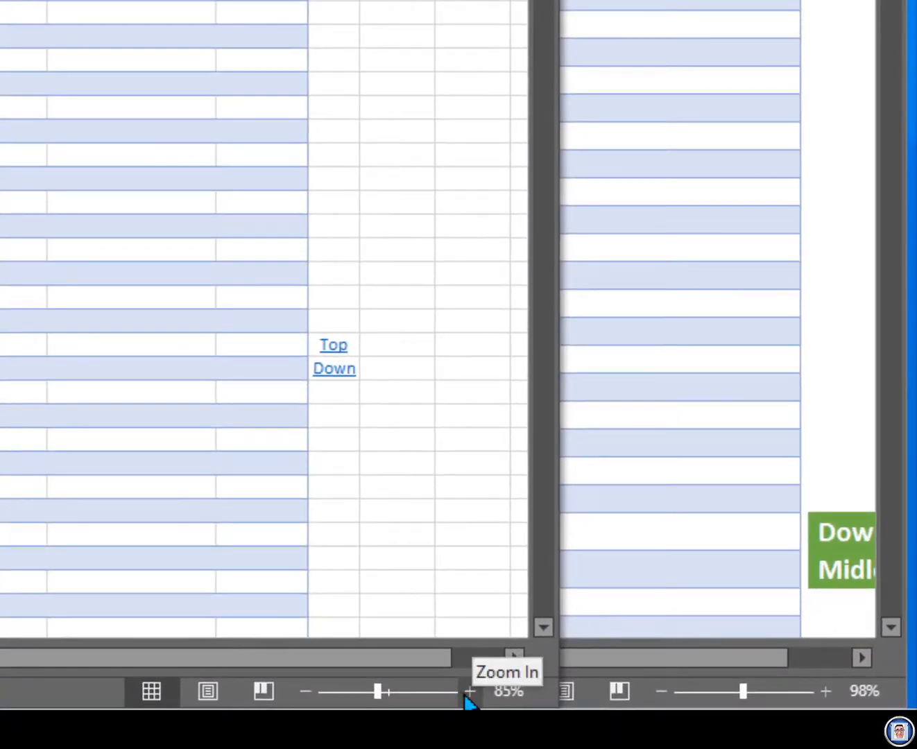
Step: Set the zoom of the TuTos sheet to a custom 85%
left_click(306, 691)
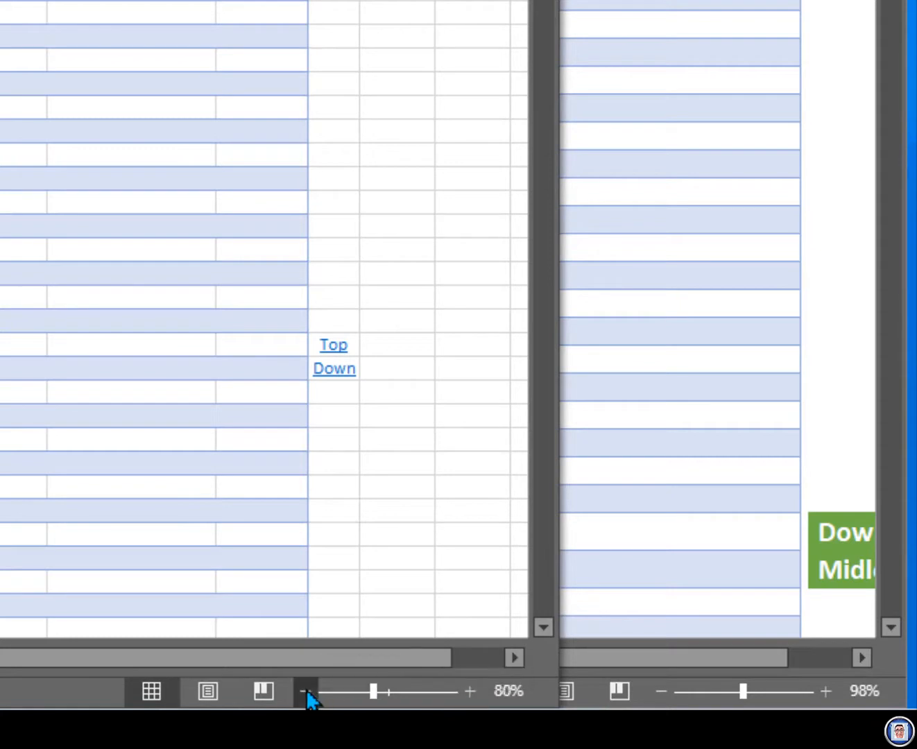
left_click(470, 690)
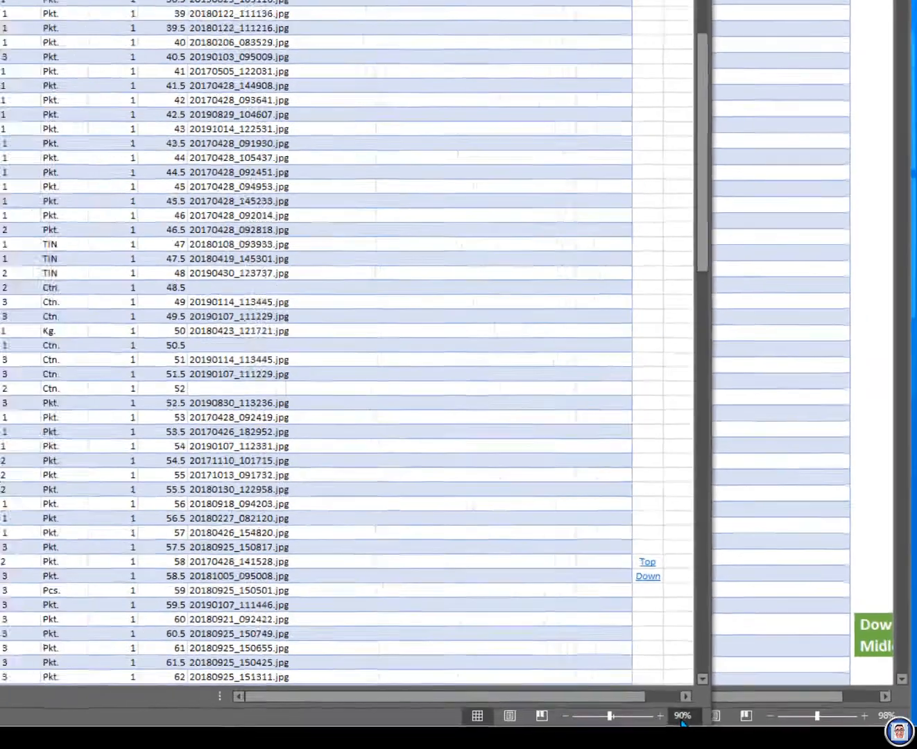
left_click(509, 690)
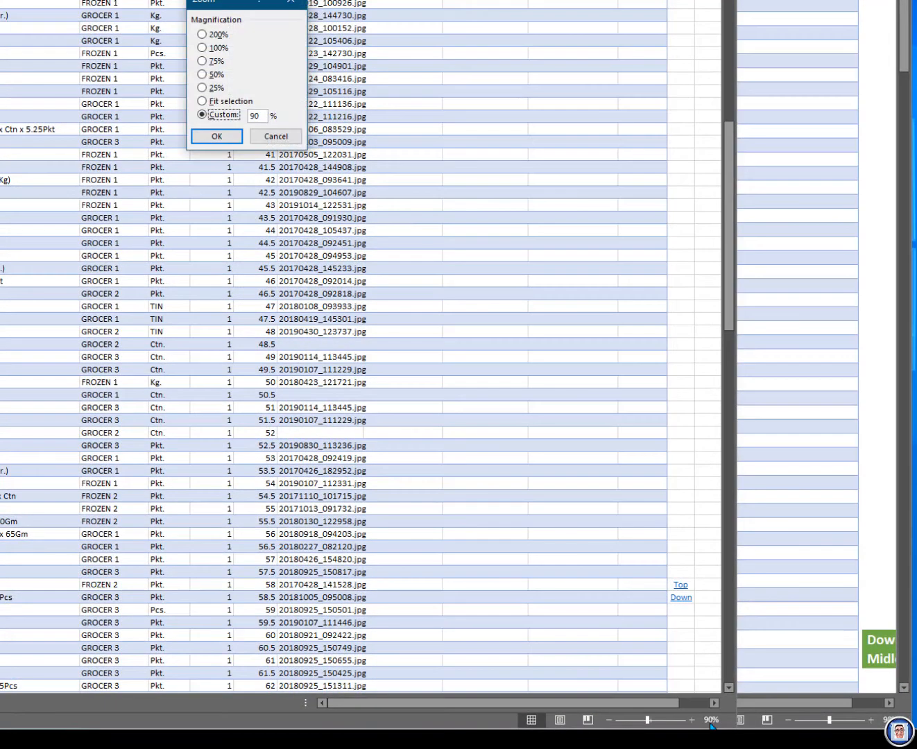
left_click(257, 115)
type("85")
key("Return")
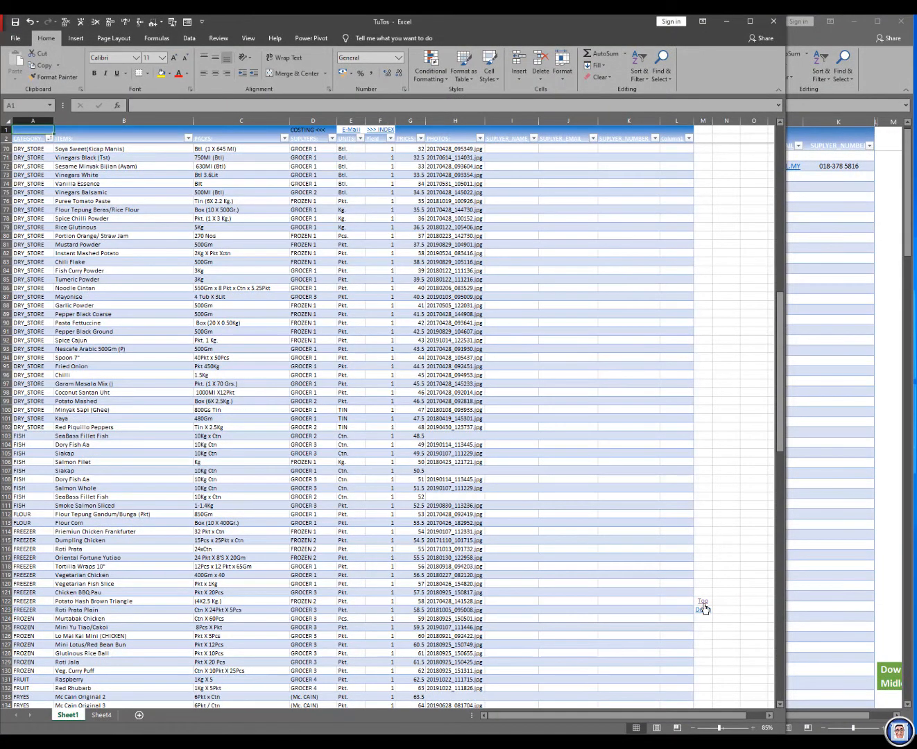
Step: Insert a hyperlink on the Top cell M228 that leads to cell J4 of Sheet1 in this document
left_click(703, 610)
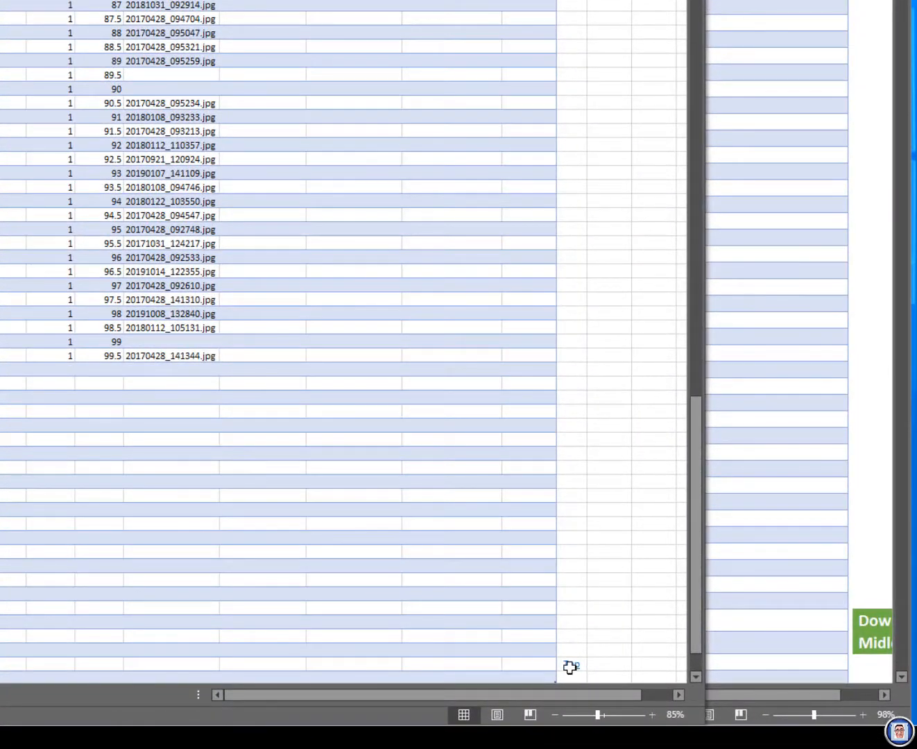
right_click(570, 667)
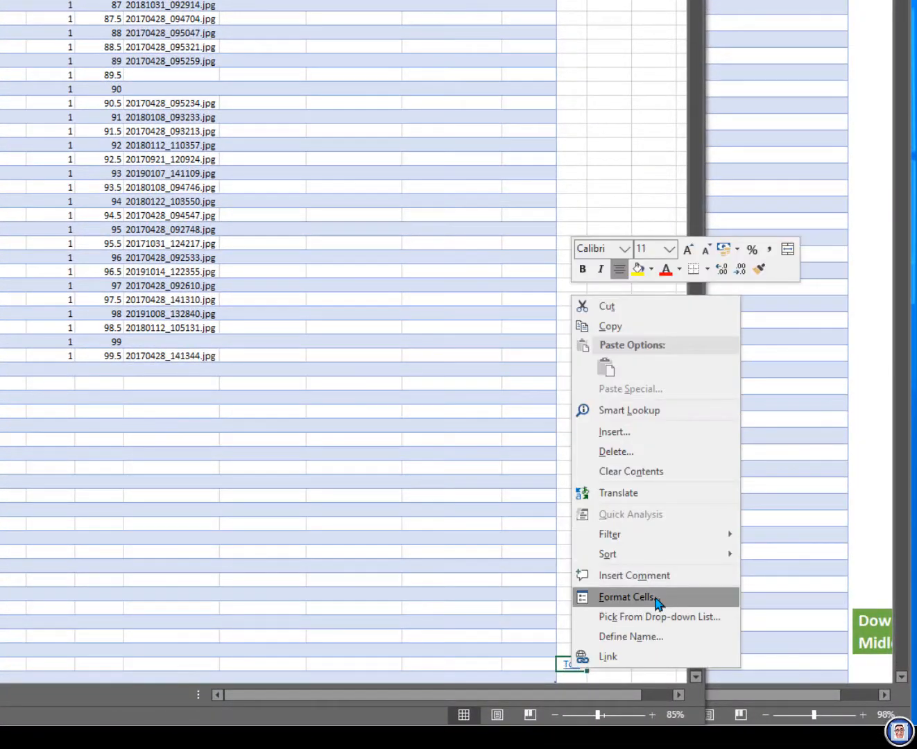
left_click(623, 658)
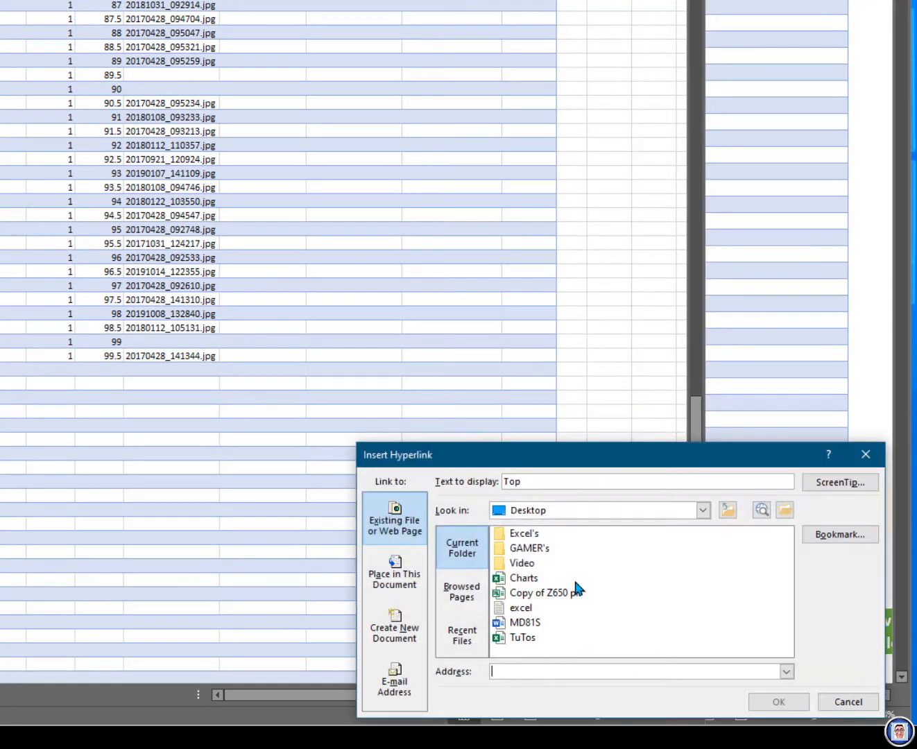
left_click(393, 577)
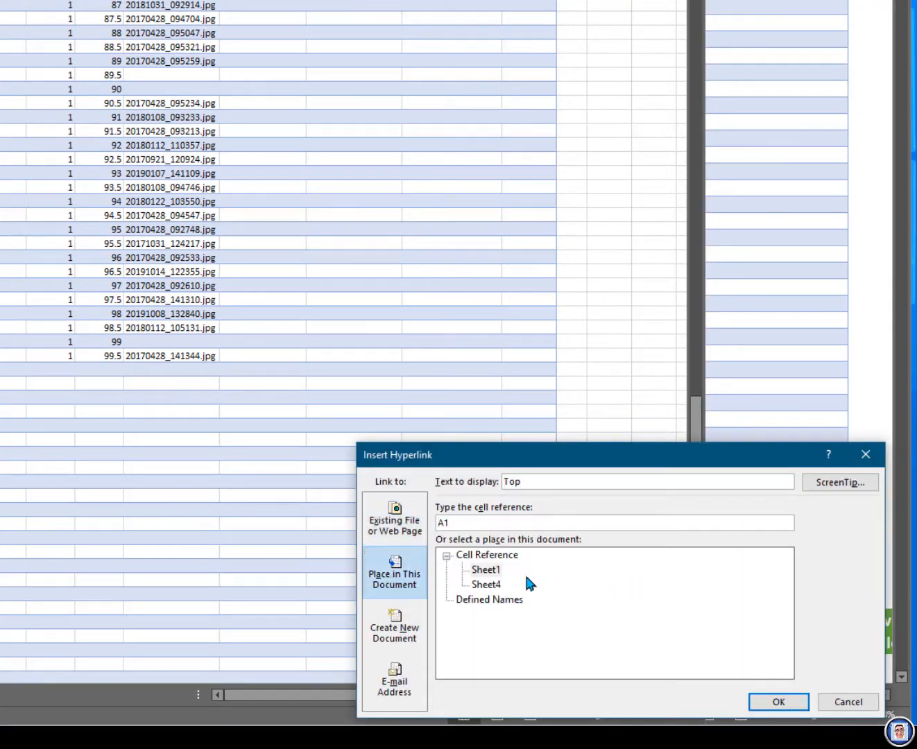
left_click(486, 572)
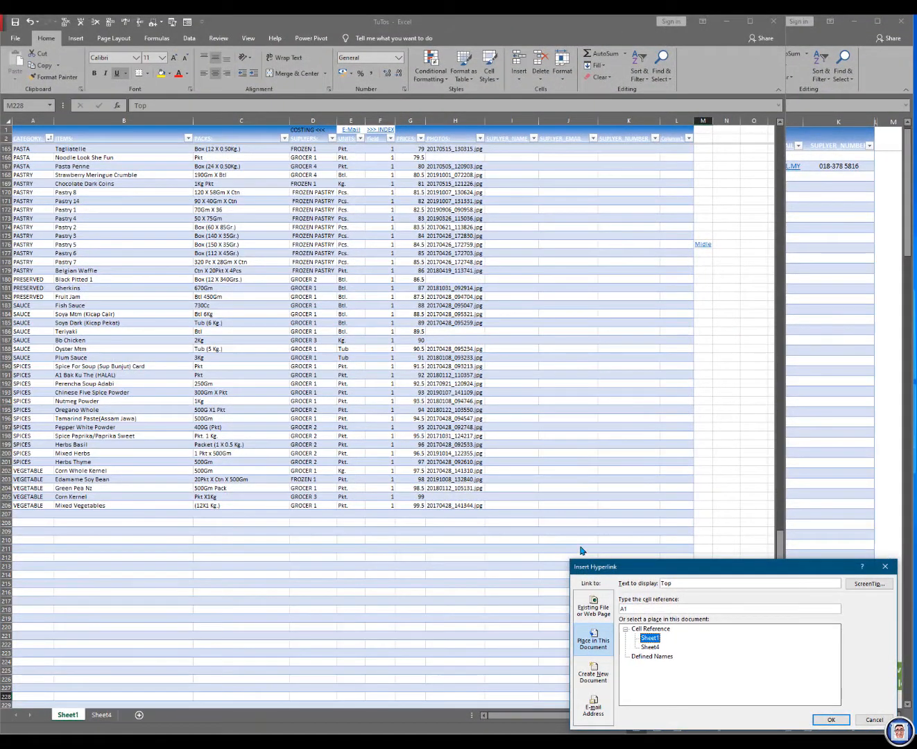
double_click(651, 605)
left_click(839, 720)
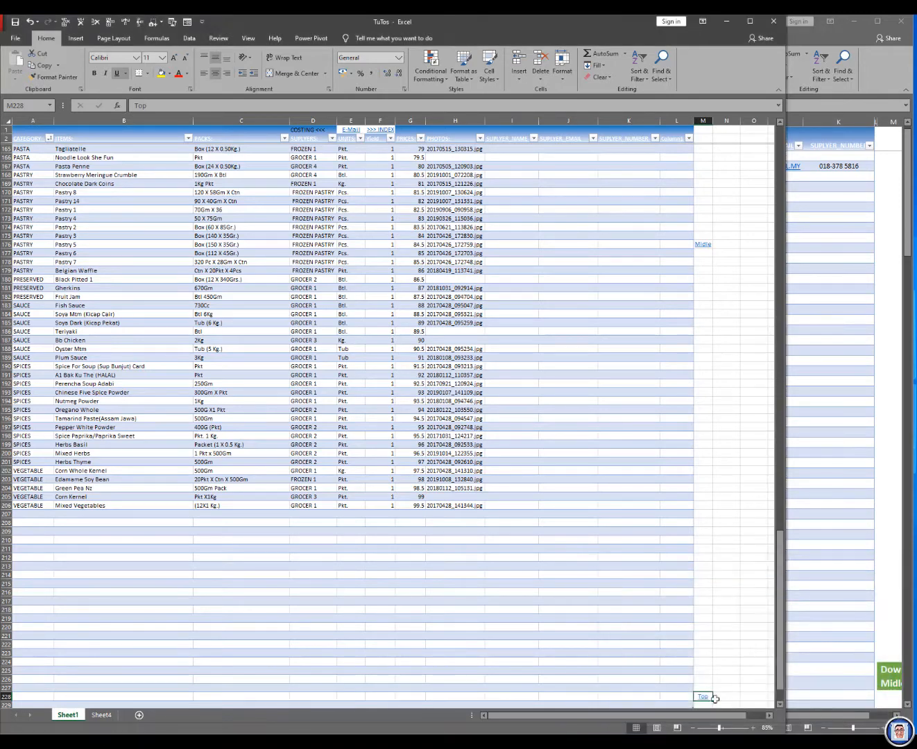
Step: Test the navigation links by following Top from the table's end, Midle from the table's start, and Down from the middle
left_click(705, 697)
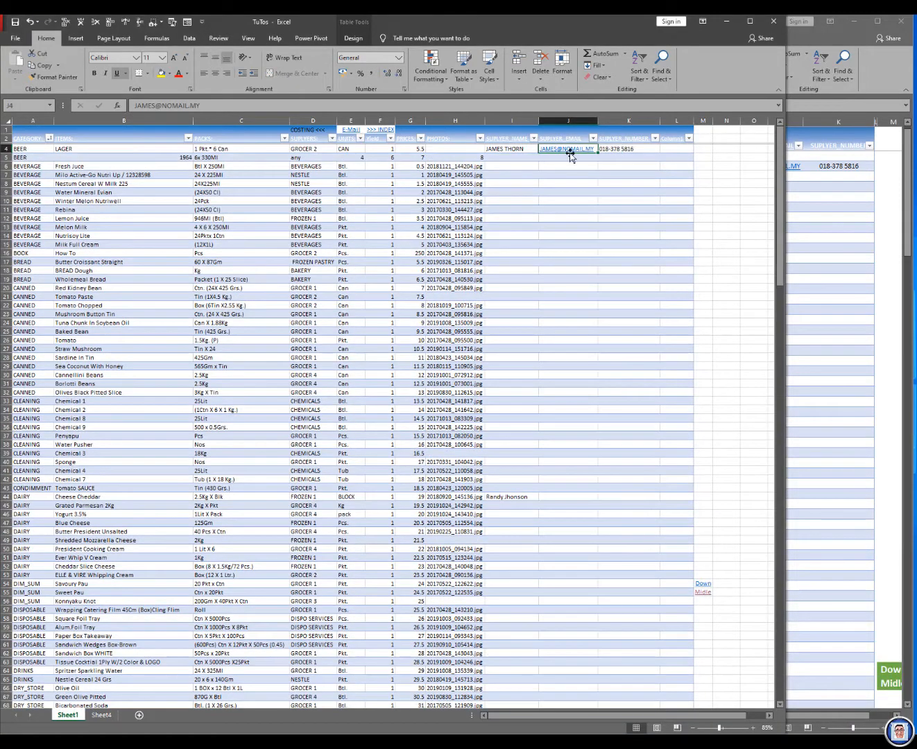
left_click(705, 595)
left_click(704, 695)
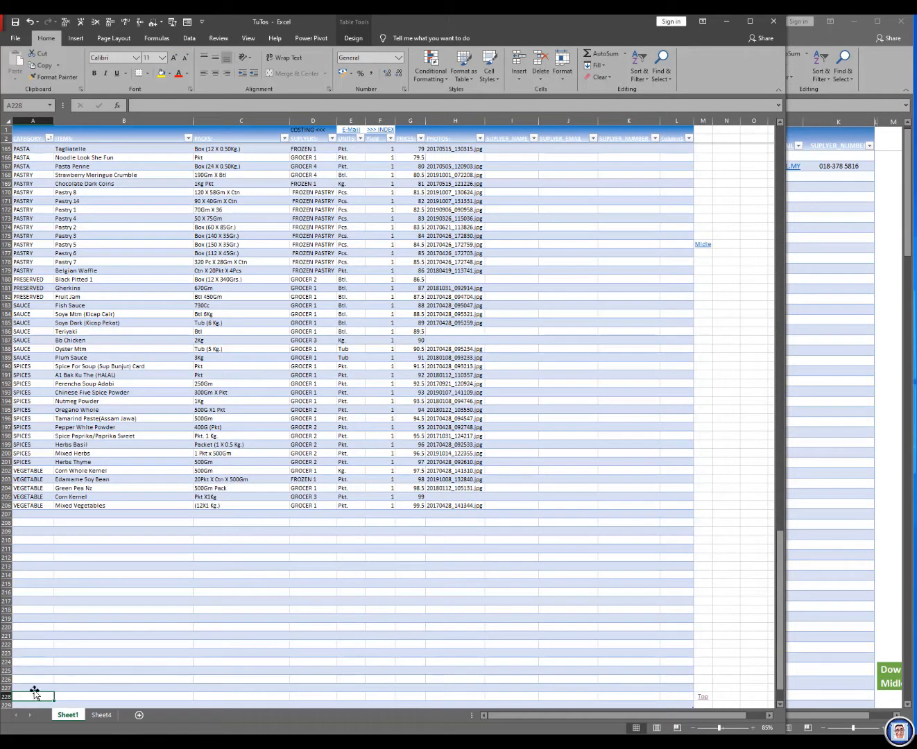
scroll(96, 646, "down", 3)
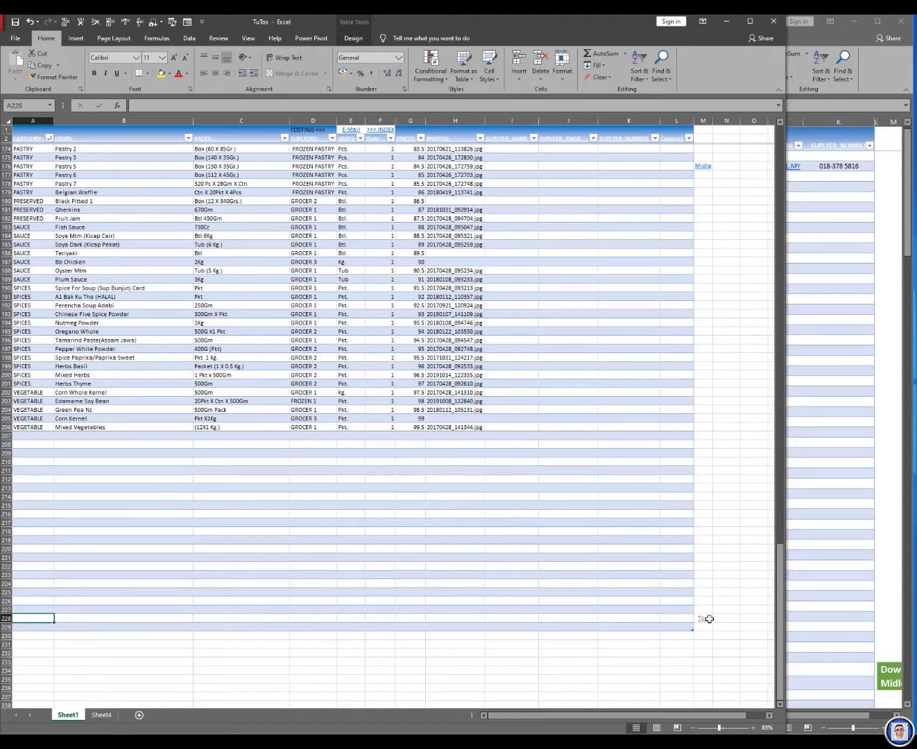
scroll(705, 622, "up", 3)
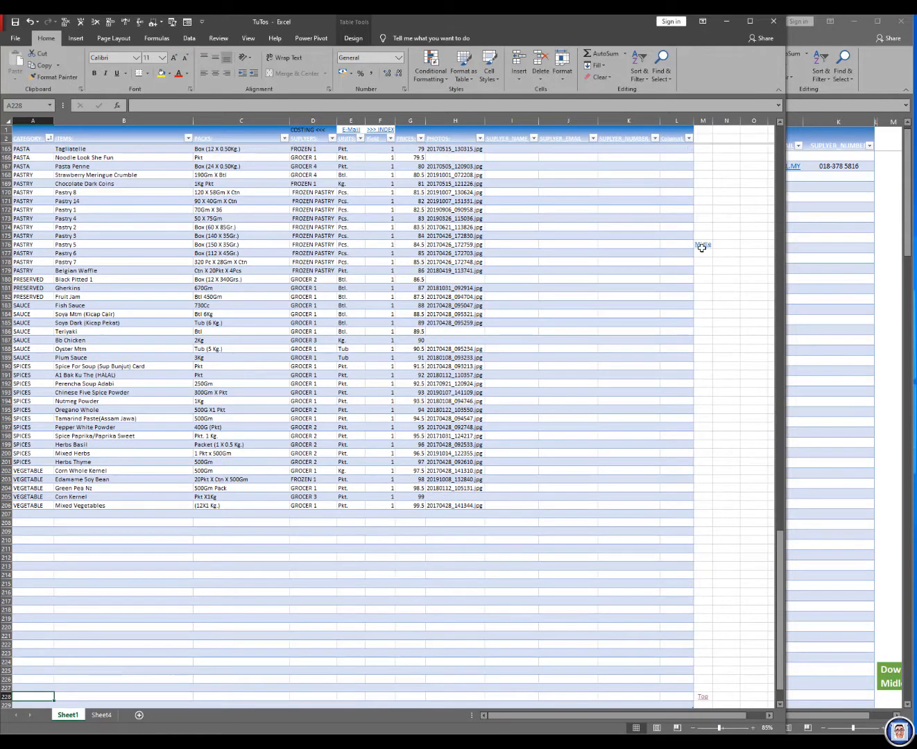
Step: Check the hyperlink of the Down cell M123, keeping A228 as its cell reference
scroll(702, 248, "up", 15)
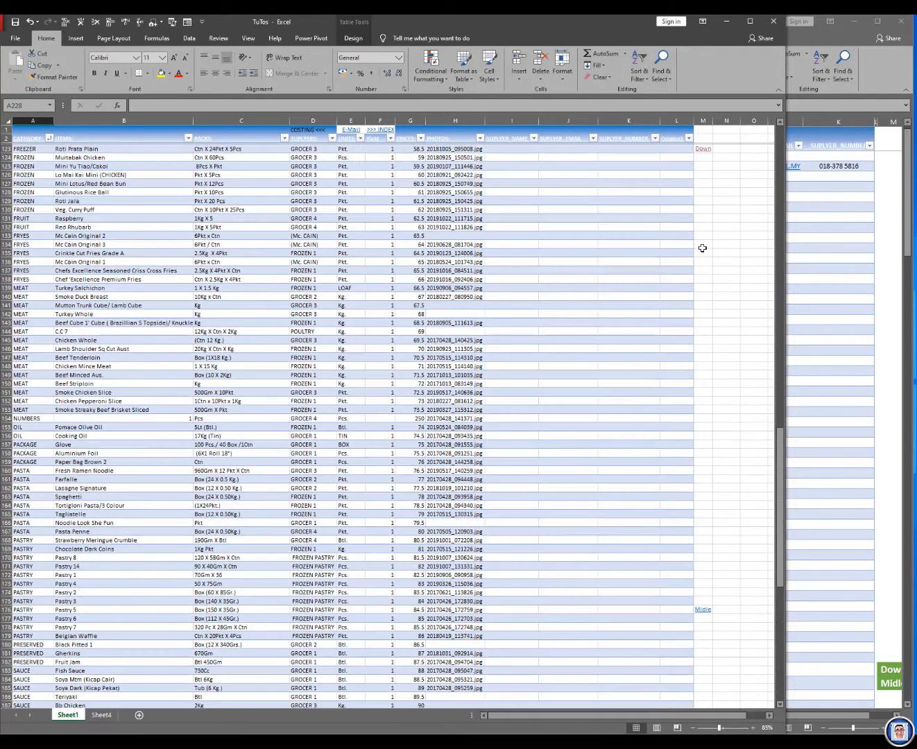
scroll(702, 248, "up", 1)
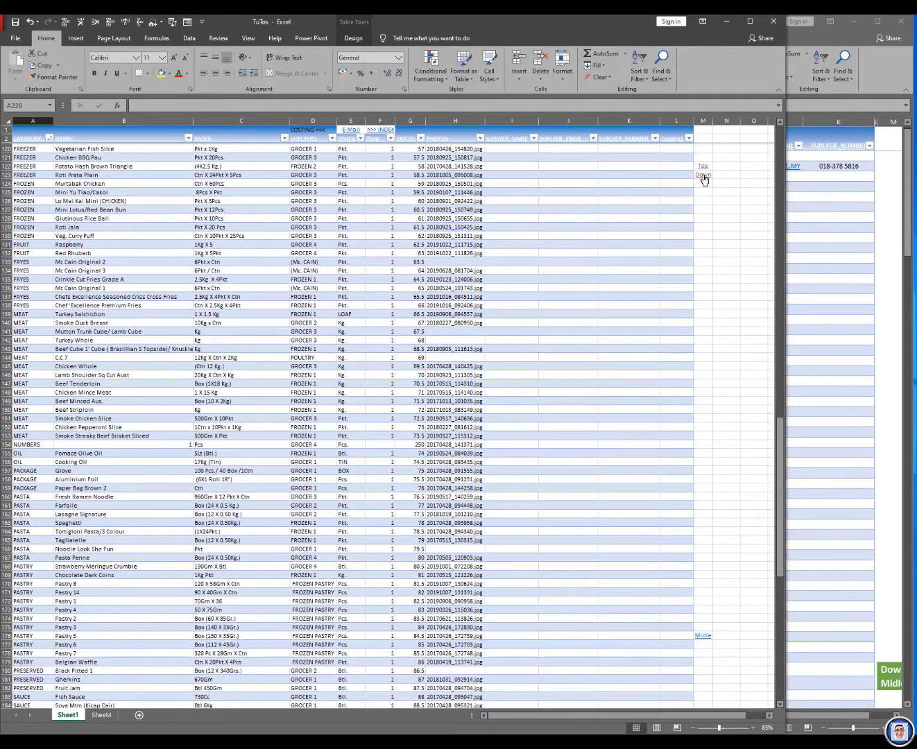
left_click(702, 177)
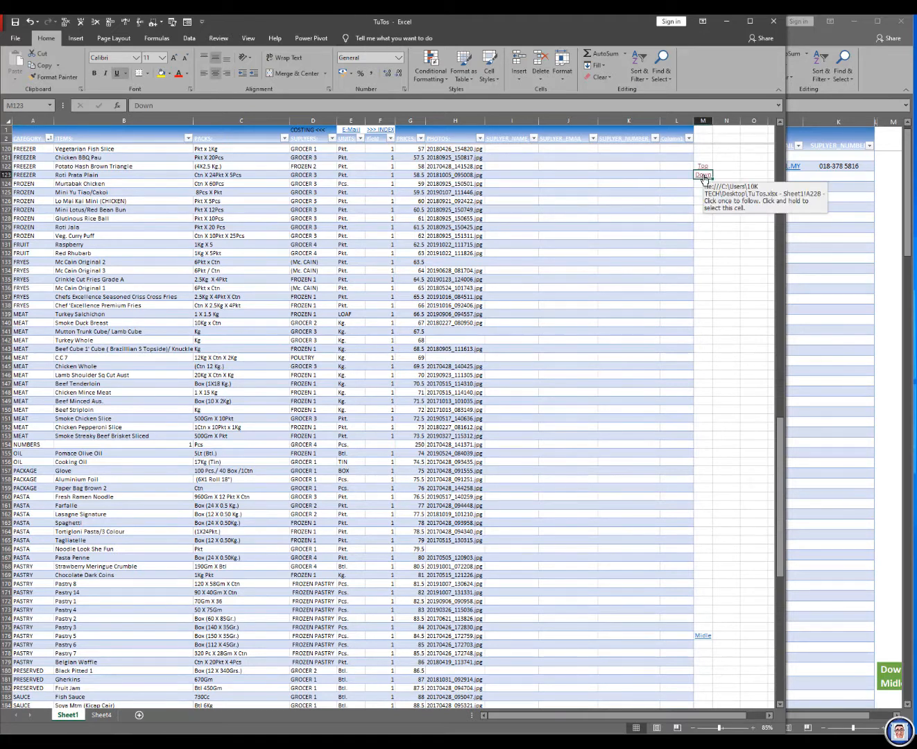
right_click(704, 179)
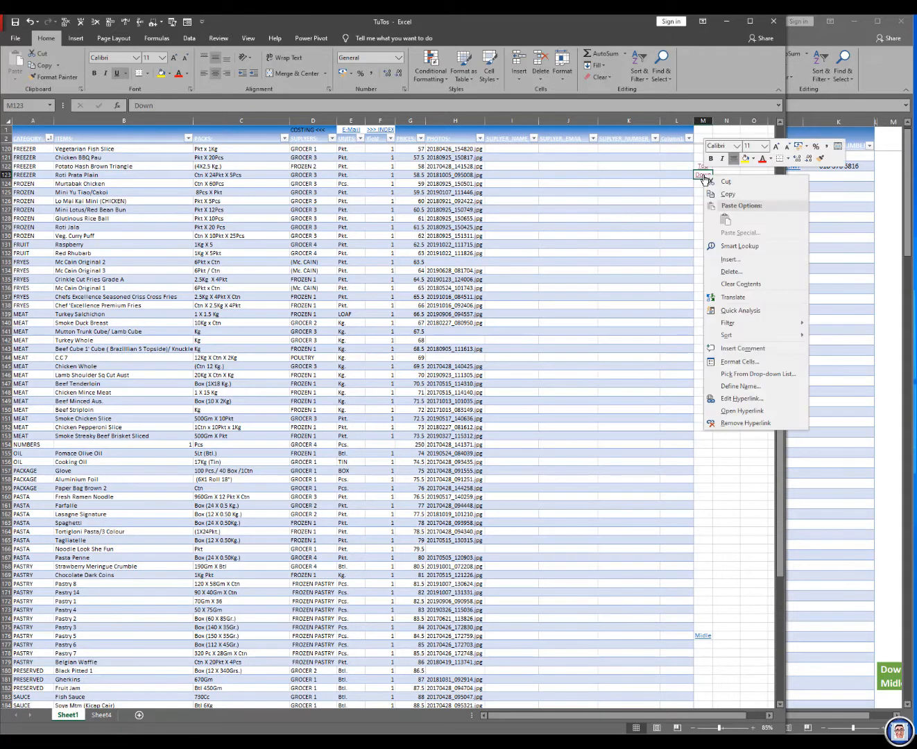
left_click(741, 399)
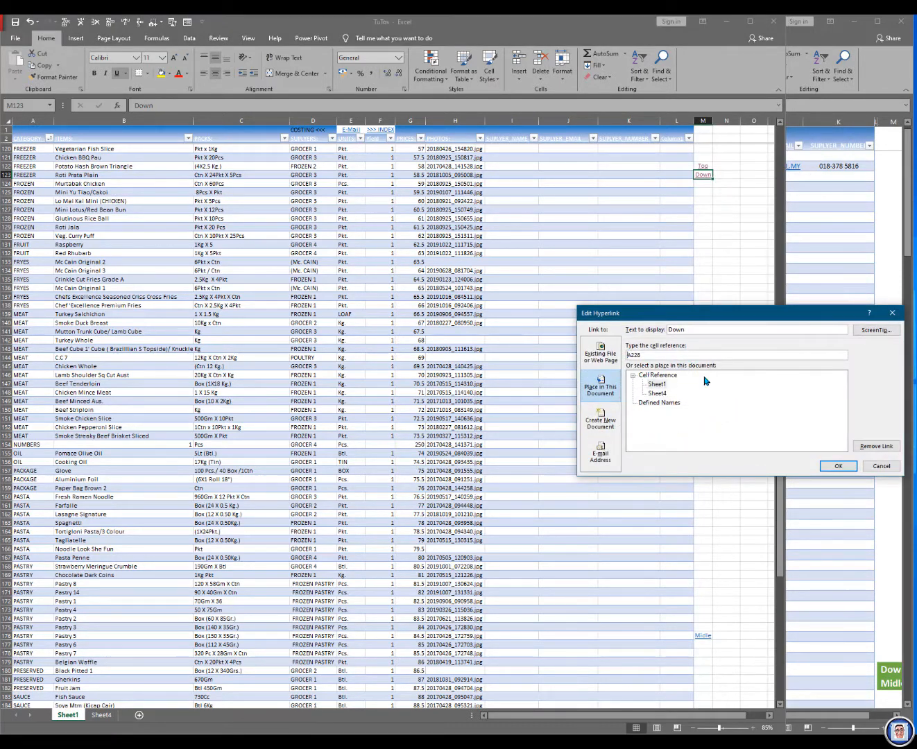
left_click(837, 466)
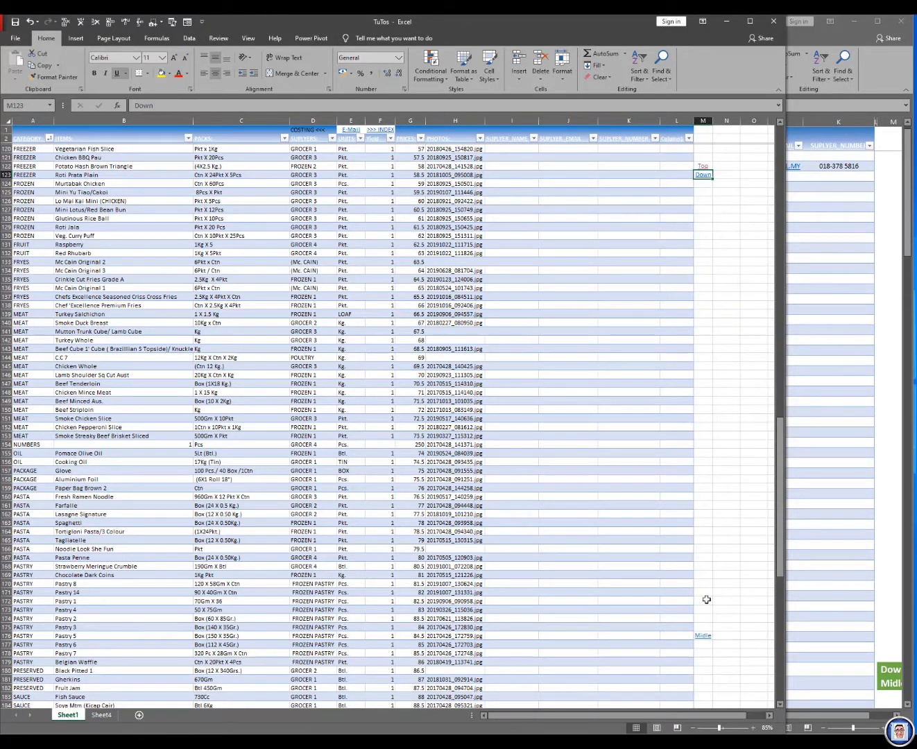
Step: Insert a hyperlink on the Midle cell M176 that leads to cell A123 of Sheet1, and follow it to test
right_click(704, 636)
left_click(725, 629)
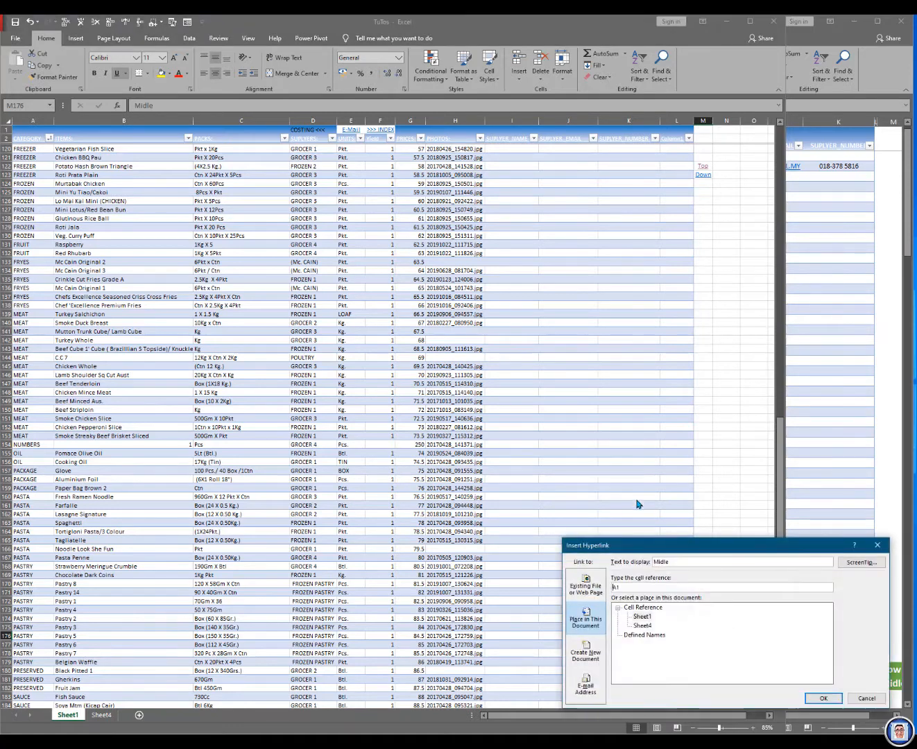
left_click(644, 616)
left_click(622, 588)
type("2")
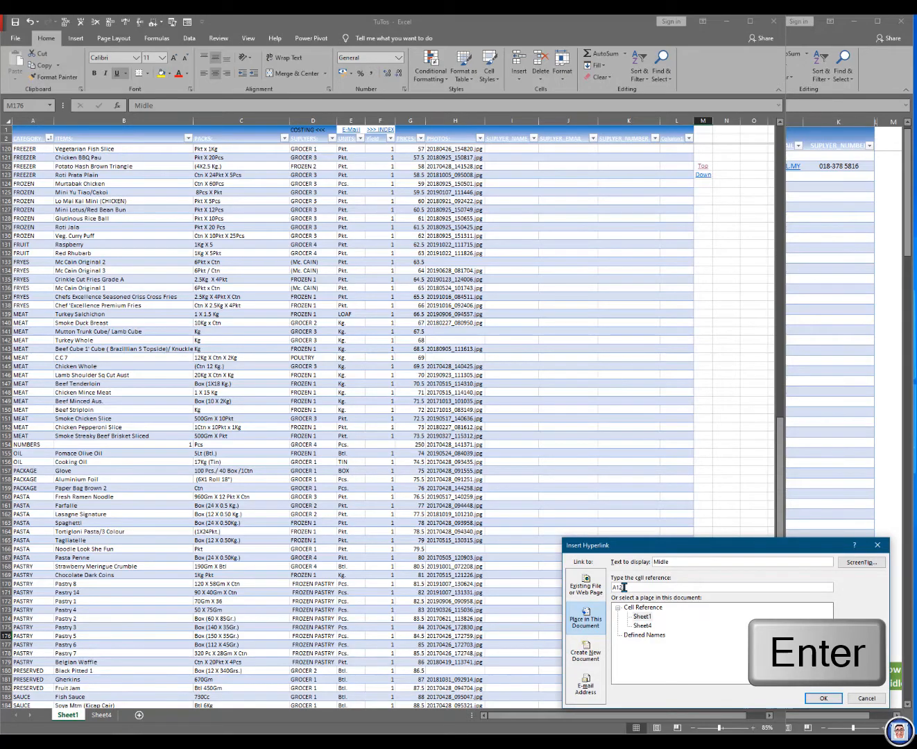
type("3")
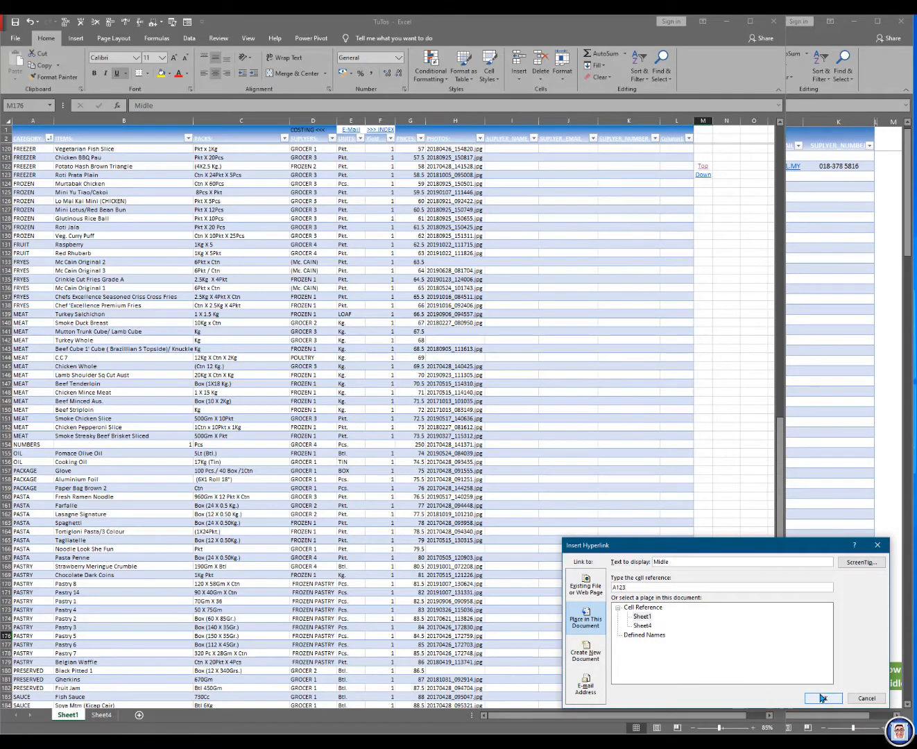
left_click(823, 698)
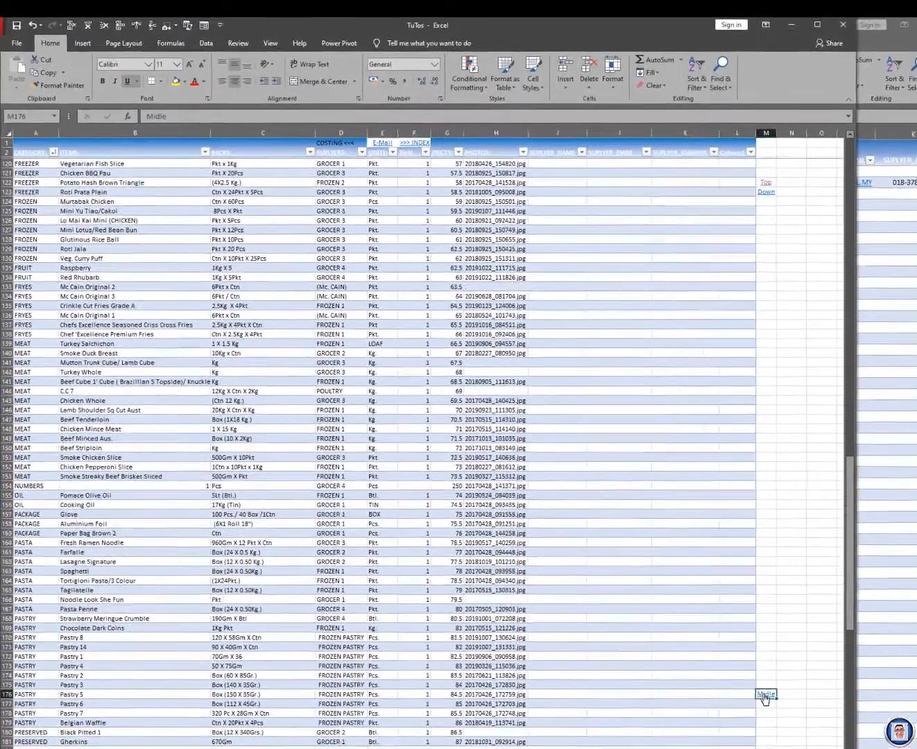
left_click(708, 638)
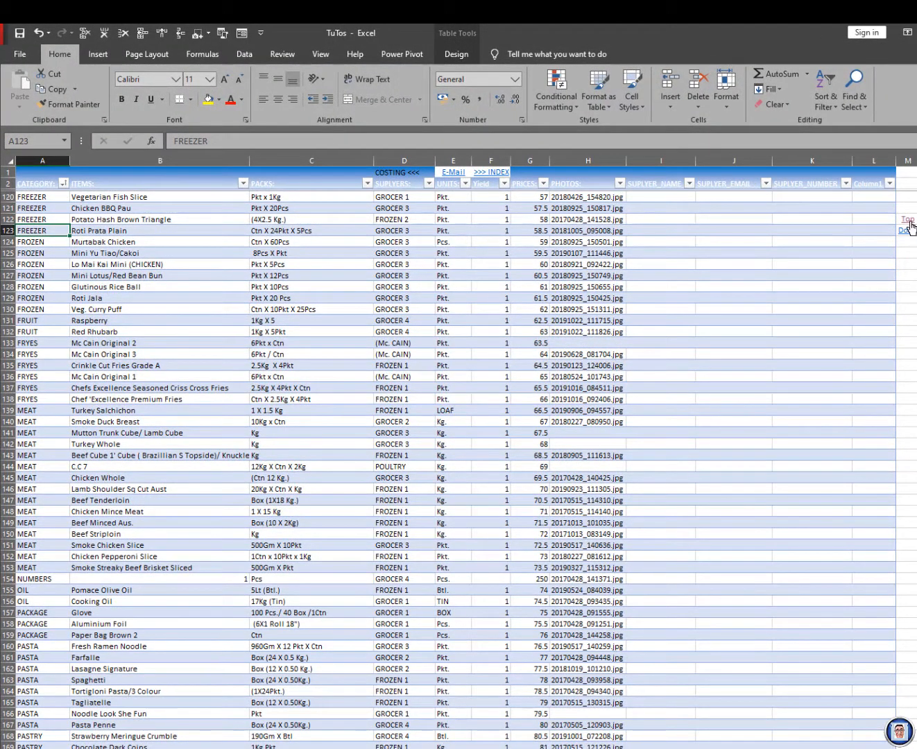
Step: Edit the hyperlink of the Top cell M122 to use cell reference J4, and follow it to test
left_click(910, 222)
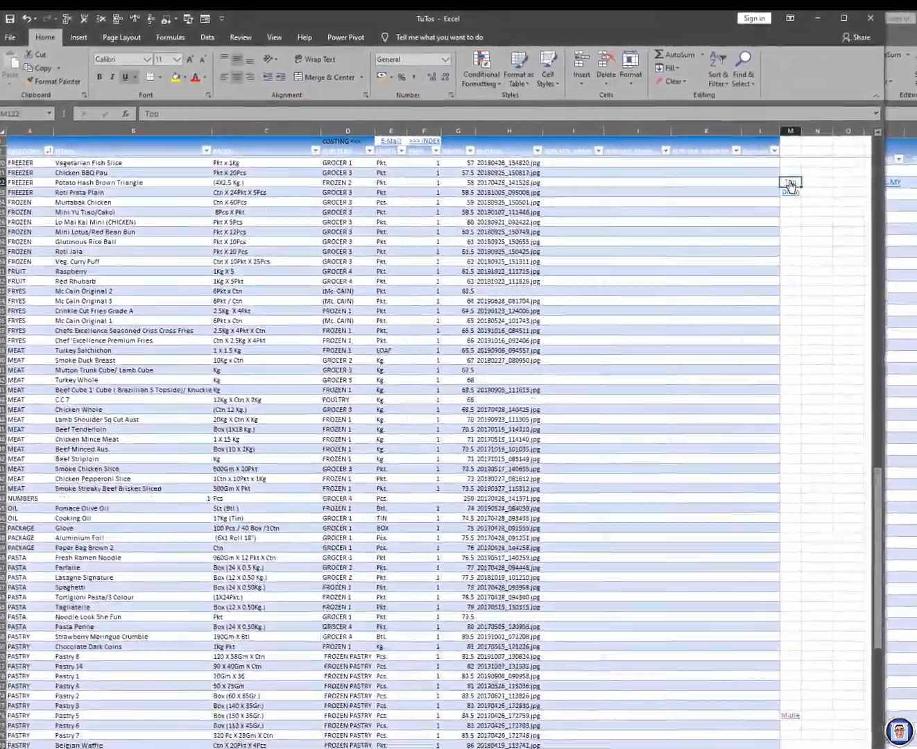
right_click(824, 195)
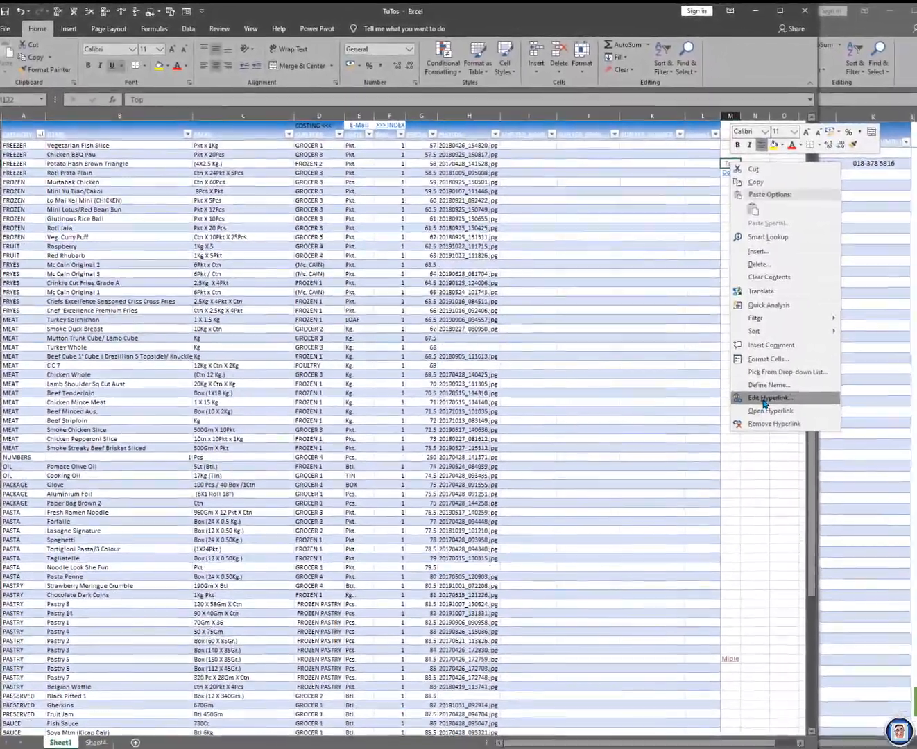
left_click(781, 406)
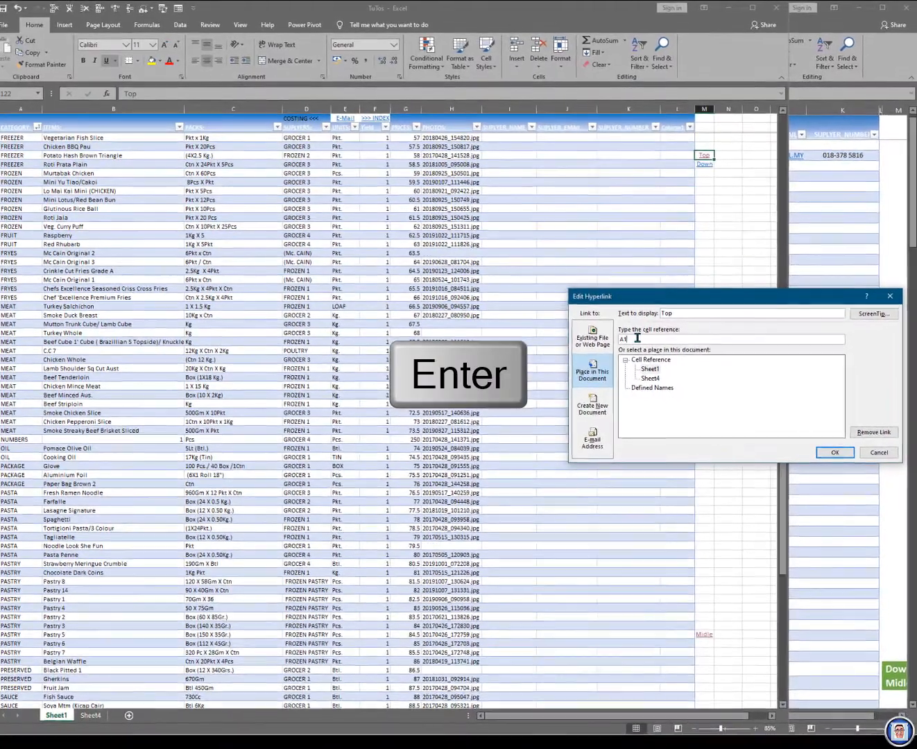
left_click_drag(638, 337, 594, 337)
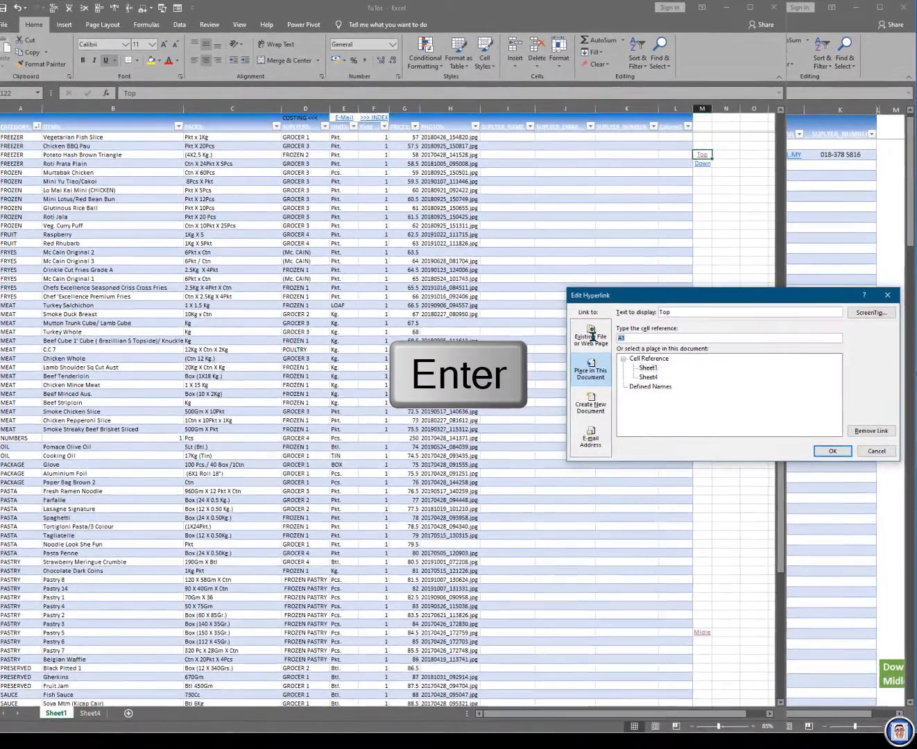
key("BackSpace")
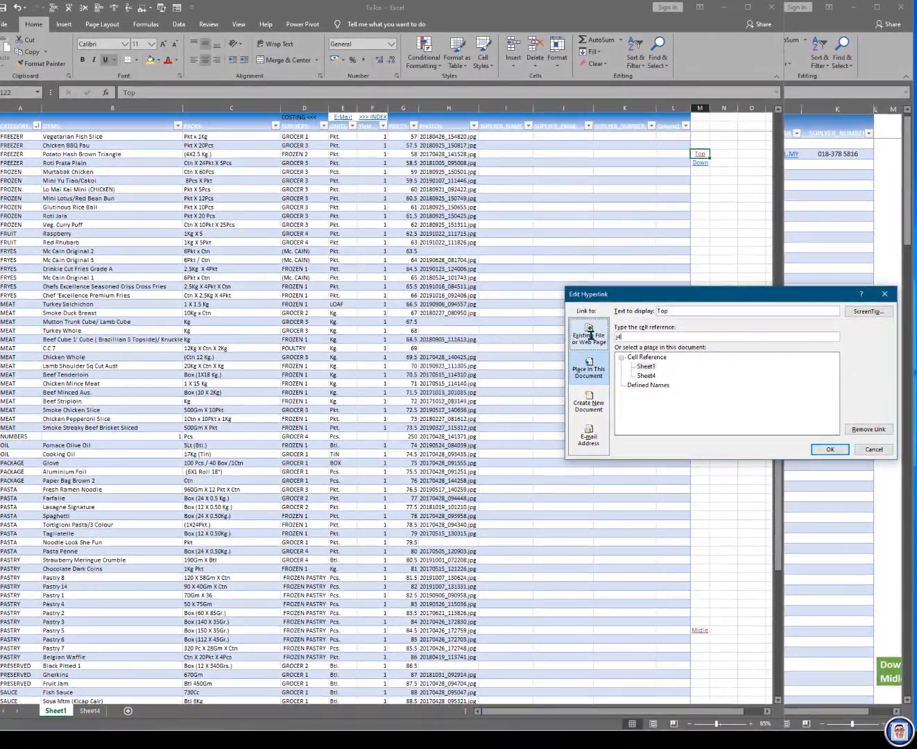
type("J4")
key("Return")
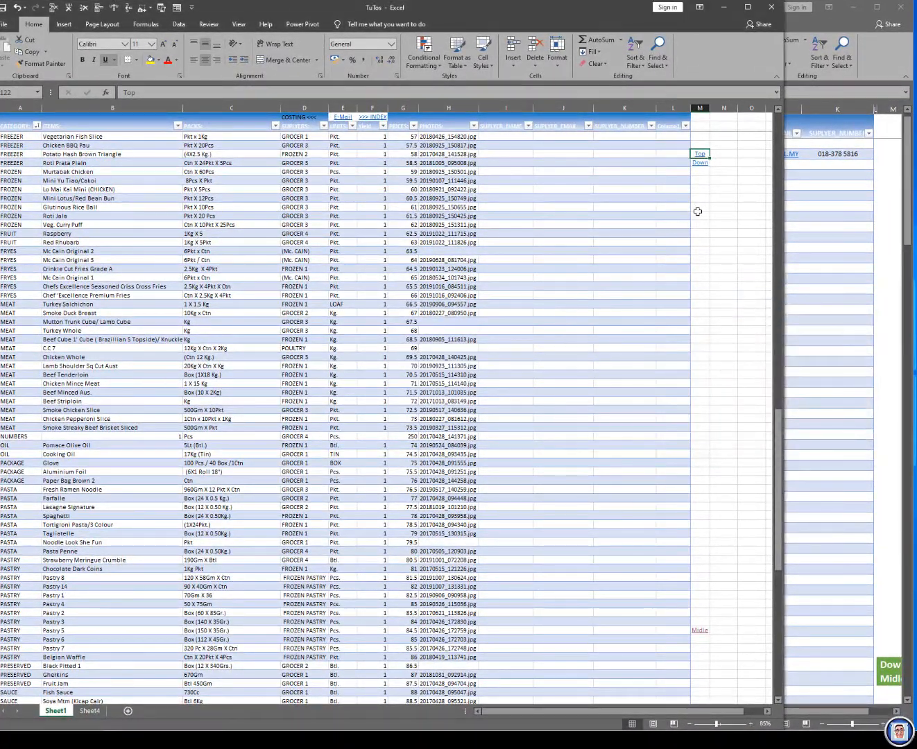
left_click(701, 156)
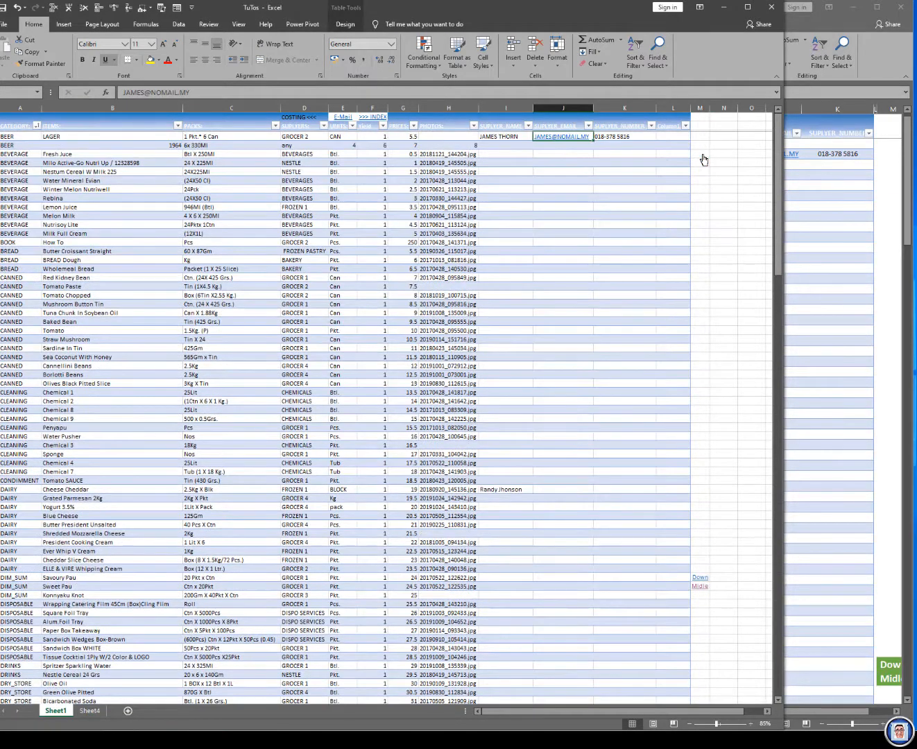
Step: Insert a hyperlink on the Down cell M54 that leads to cell A123 of Sheet1, and follow it to test
right_click(701, 577)
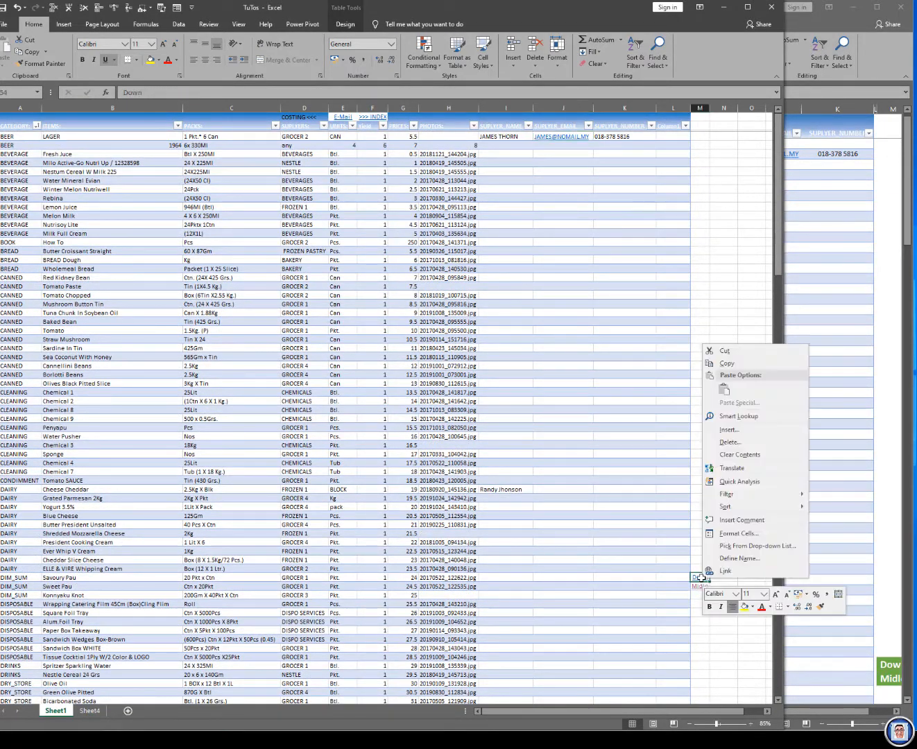
left_click(721, 570)
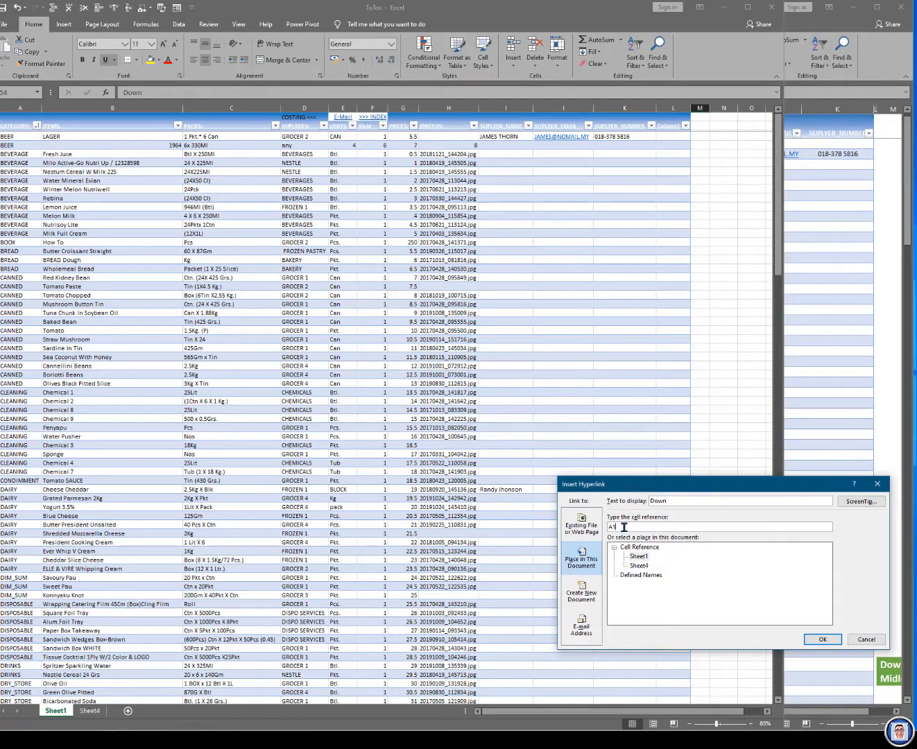
left_click(819, 640)
left_click(701, 578)
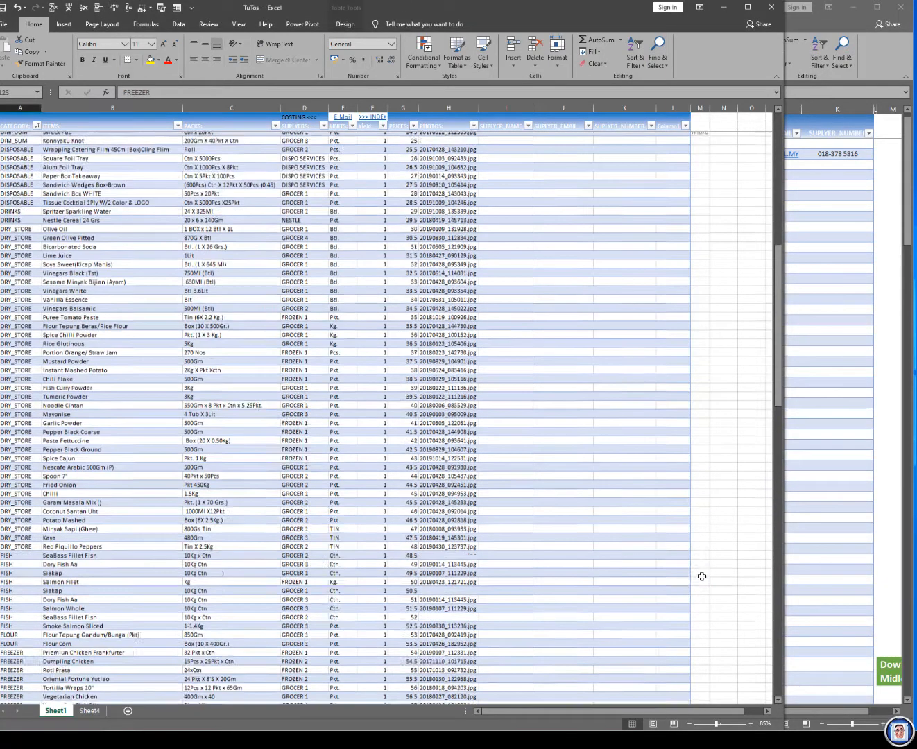
Step: Test the Top link in M122 and the E-Mail header link, and compare the link styling in the Product Cost Pricing Home workbook
left_click(700, 684)
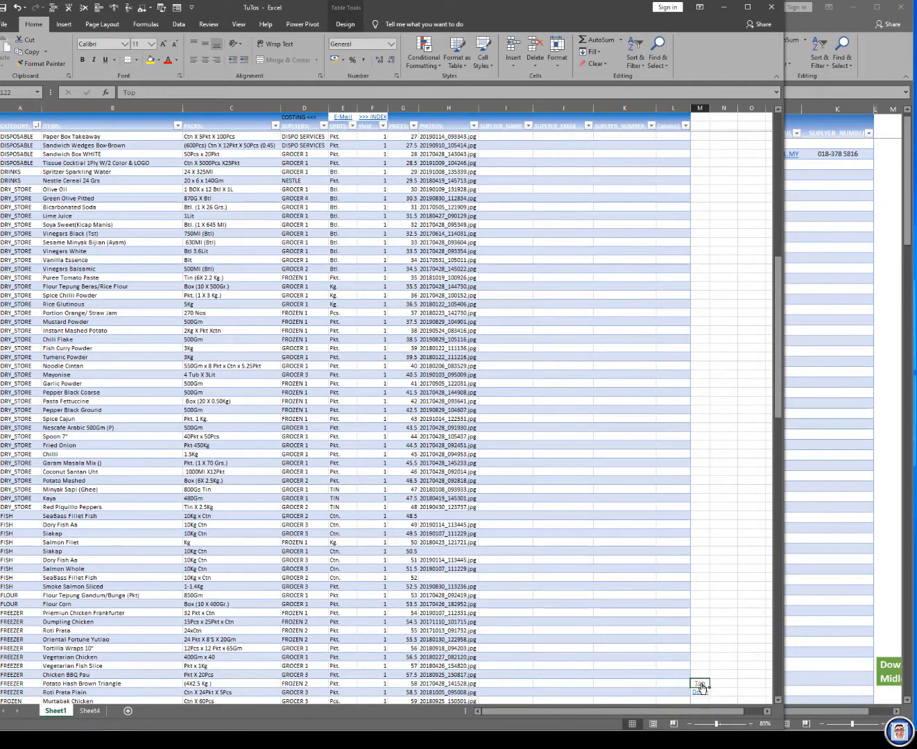
left_click(338, 119)
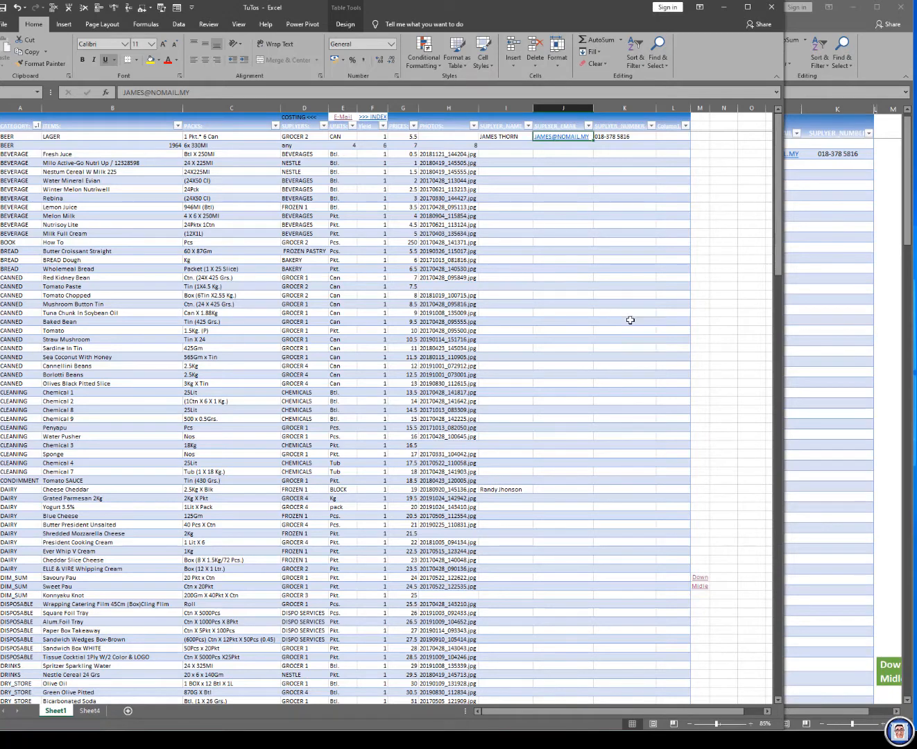
left_click(860, 390)
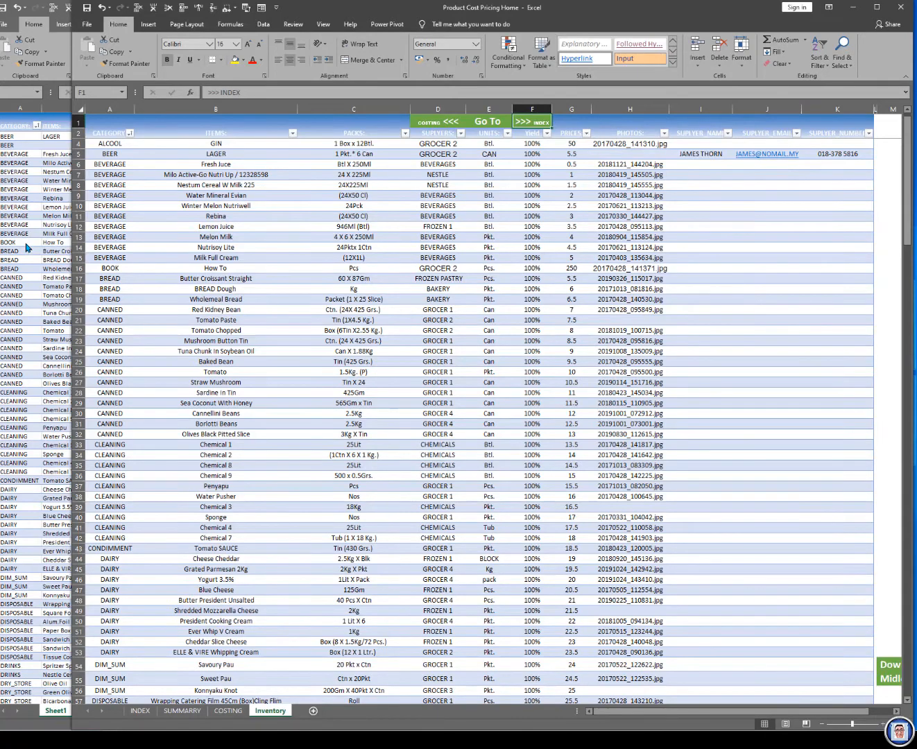
left_click(28, 248)
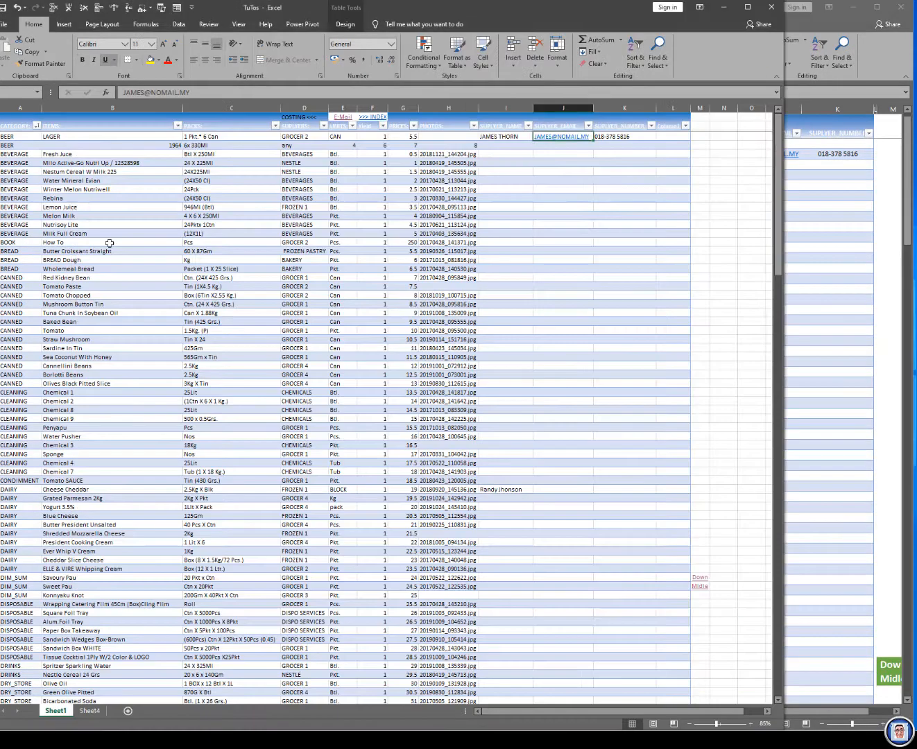
Step: Give the E-Mail and >>> INDEX header cells E1:F1 an orange fill and a dark green font colour
left_click(405, 118)
key("Left")
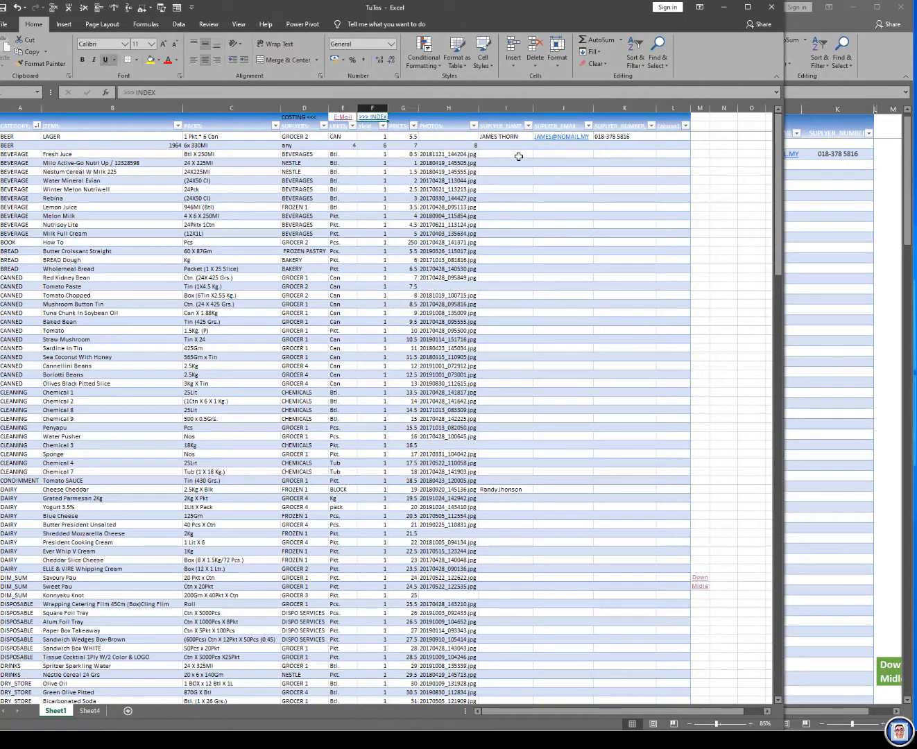
key("shift+Left")
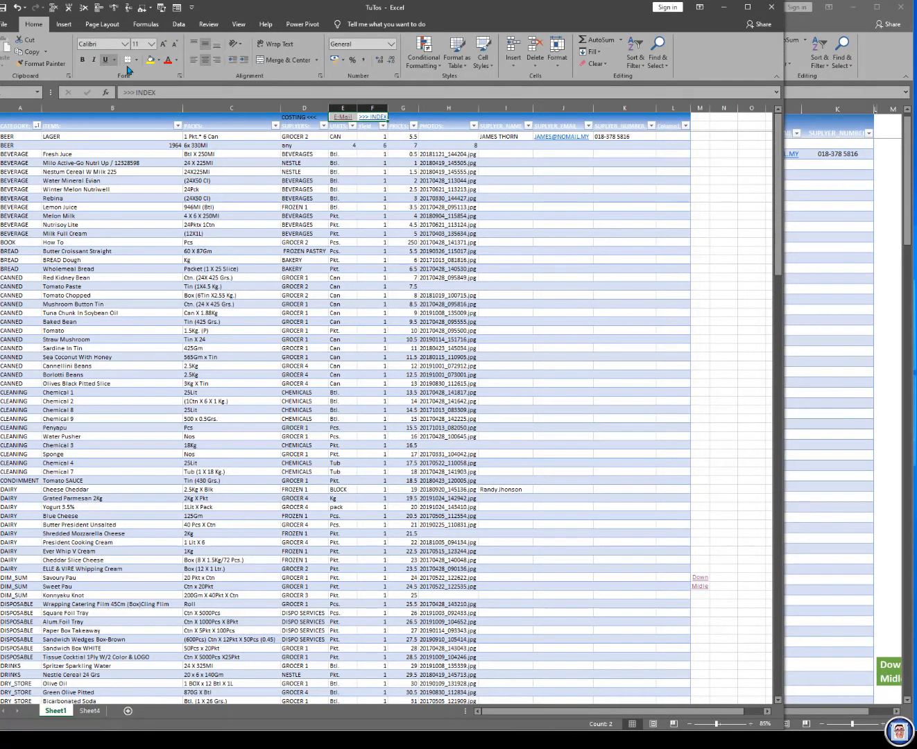
left_click(158, 63)
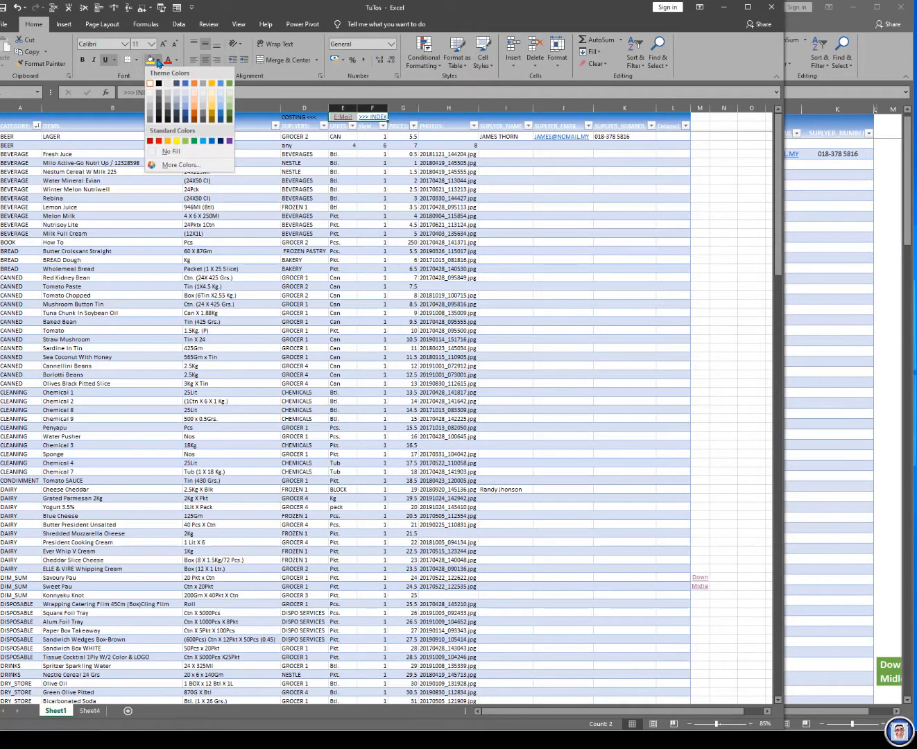
left_click(167, 143)
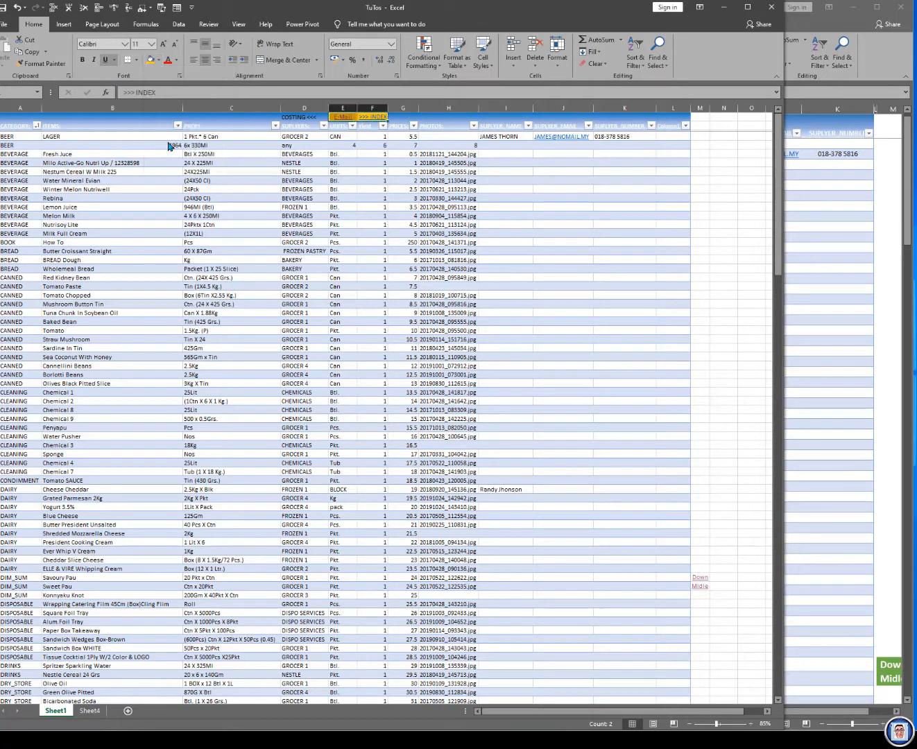
left_click(177, 61)
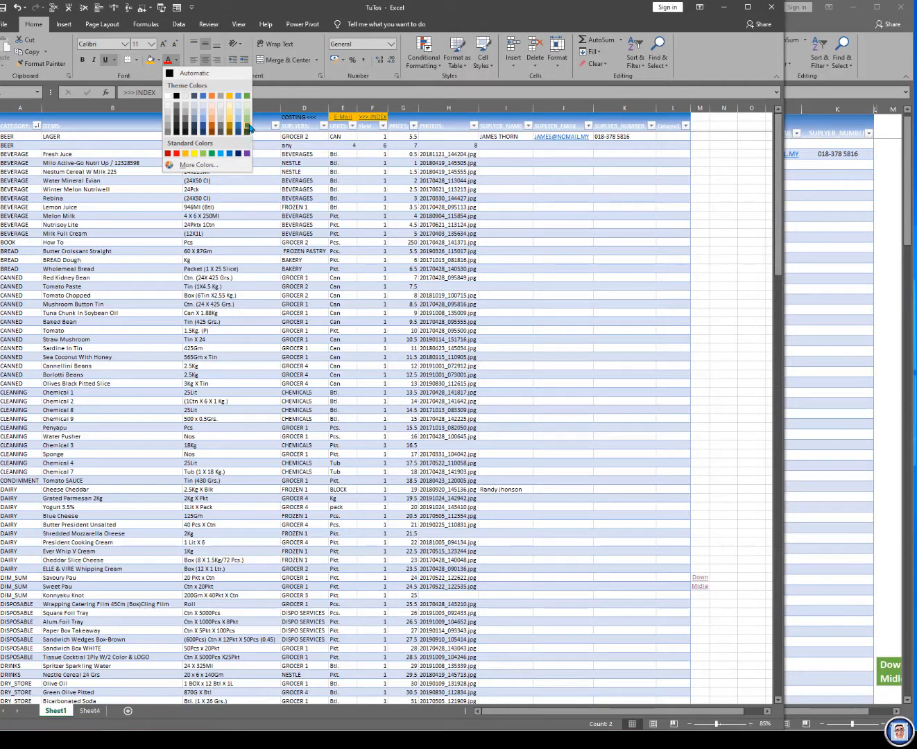
left_click(248, 132)
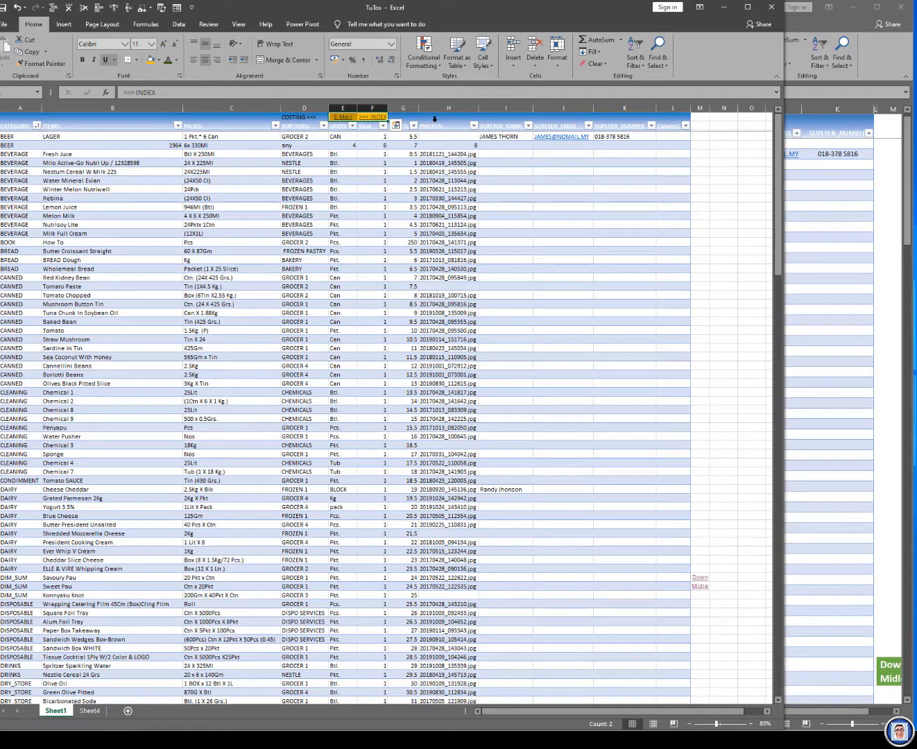
Step: Copy the E-Mail cell's formatting to the Down and Midle link cells M54 and M55 with Format Painter
key("Left")
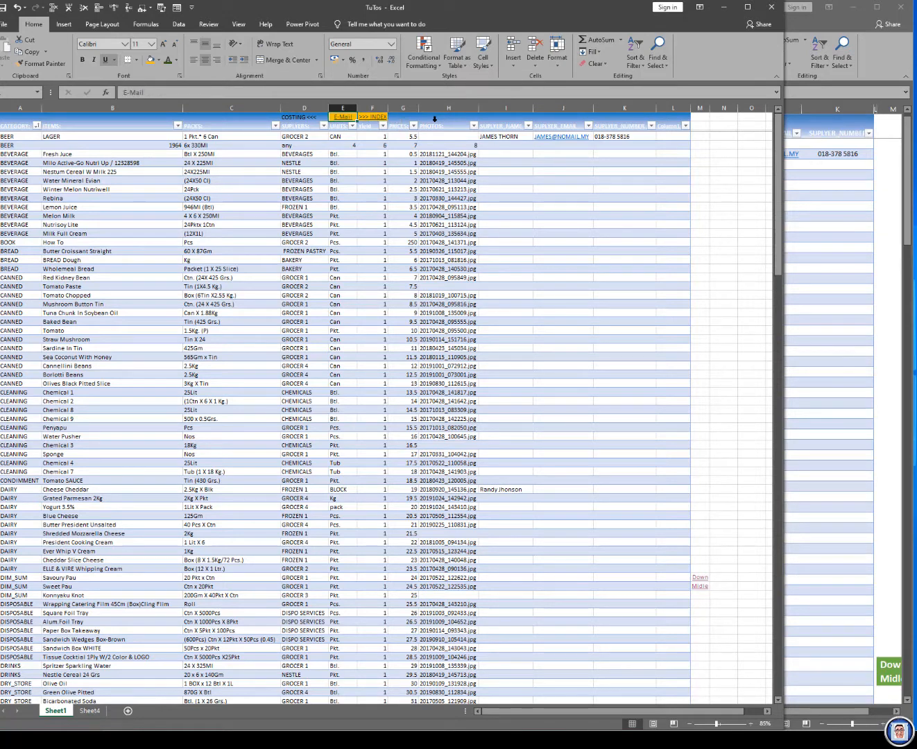
left_click(32, 67)
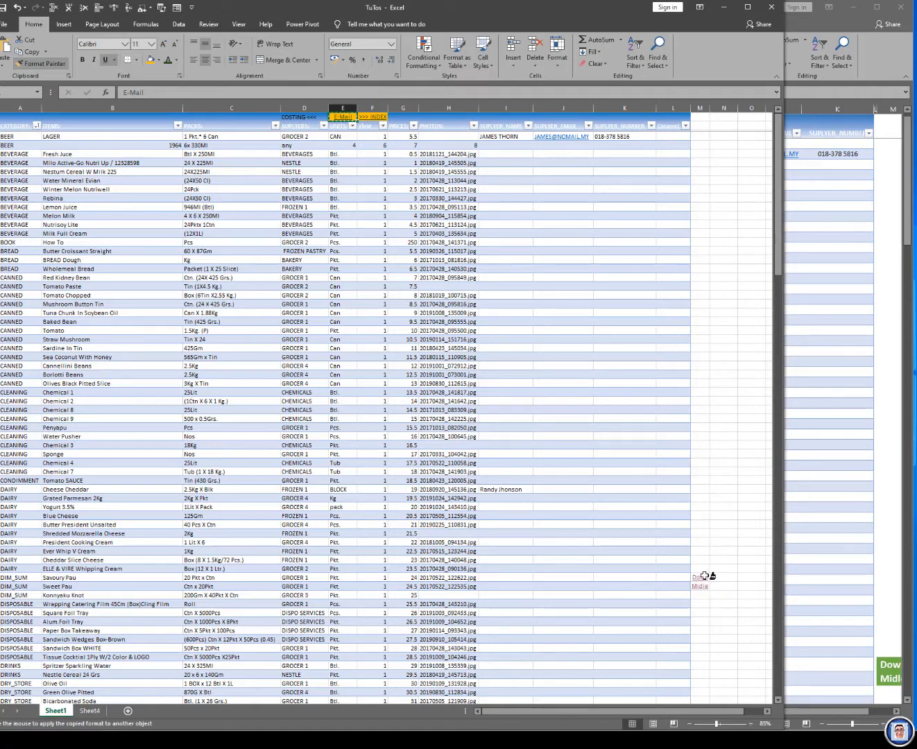
left_click(701, 578)
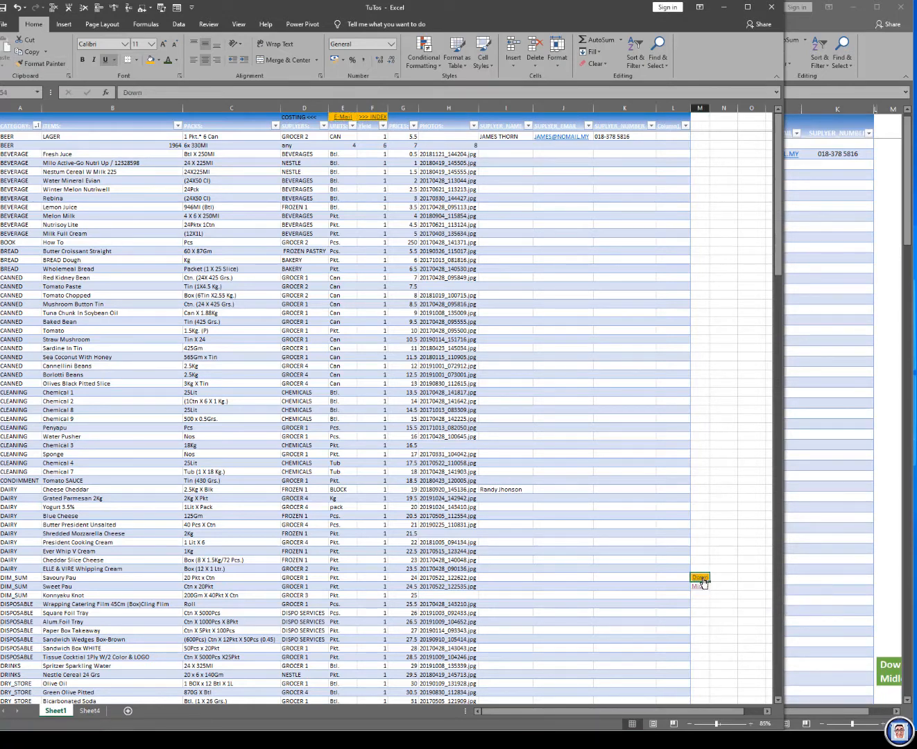
left_click(41, 64)
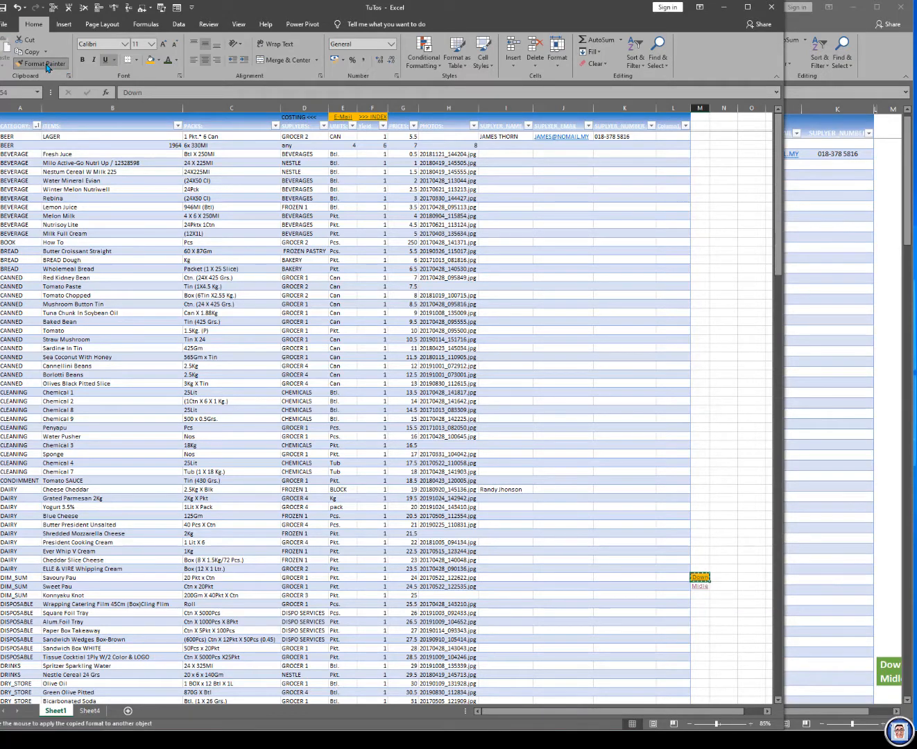
left_click(697, 586)
Step: Paint the same formatting onto the link cells M122:M123, M176 and M228, and save the workbook
scroll(696, 593, "down", 20)
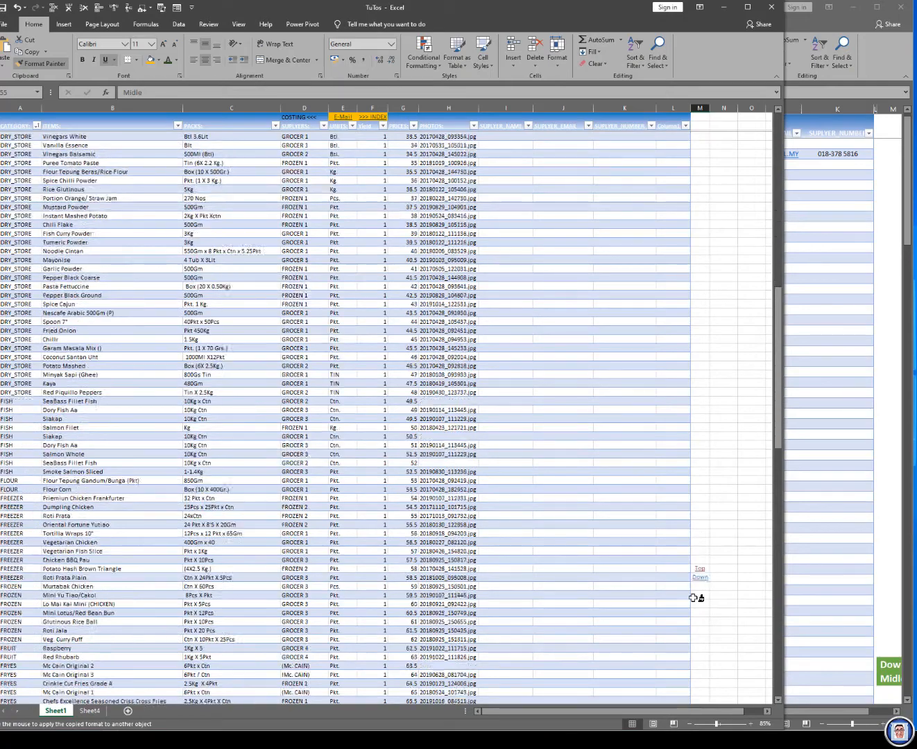
left_click_drag(699, 409, 700, 418)
scroll(707, 469, "down", 19)
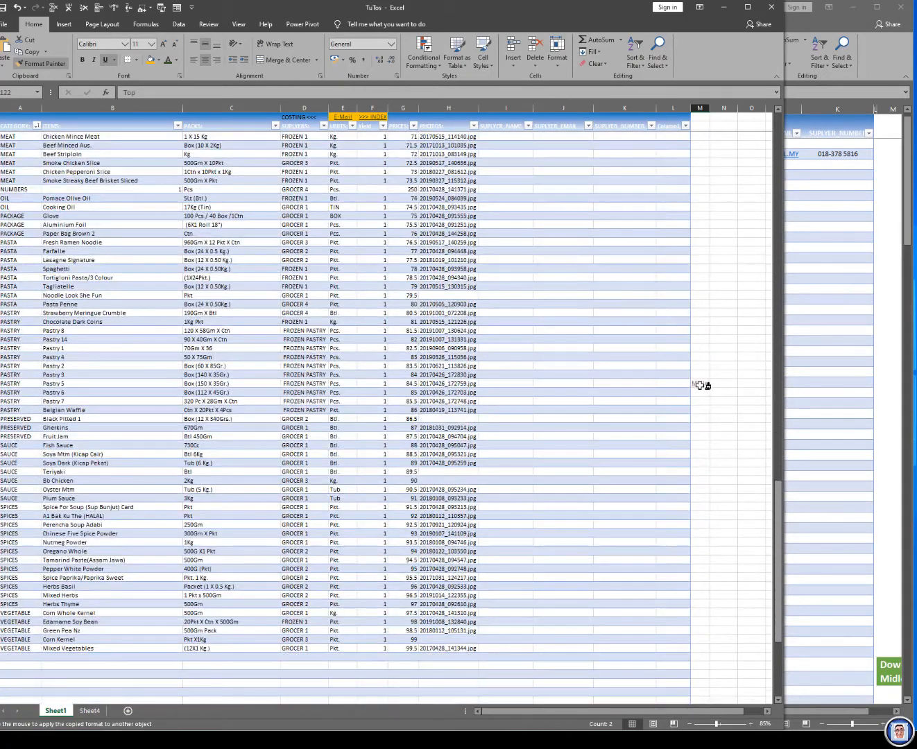
left_click(700, 381)
left_click(700, 382)
scroll(715, 437, "down", 14)
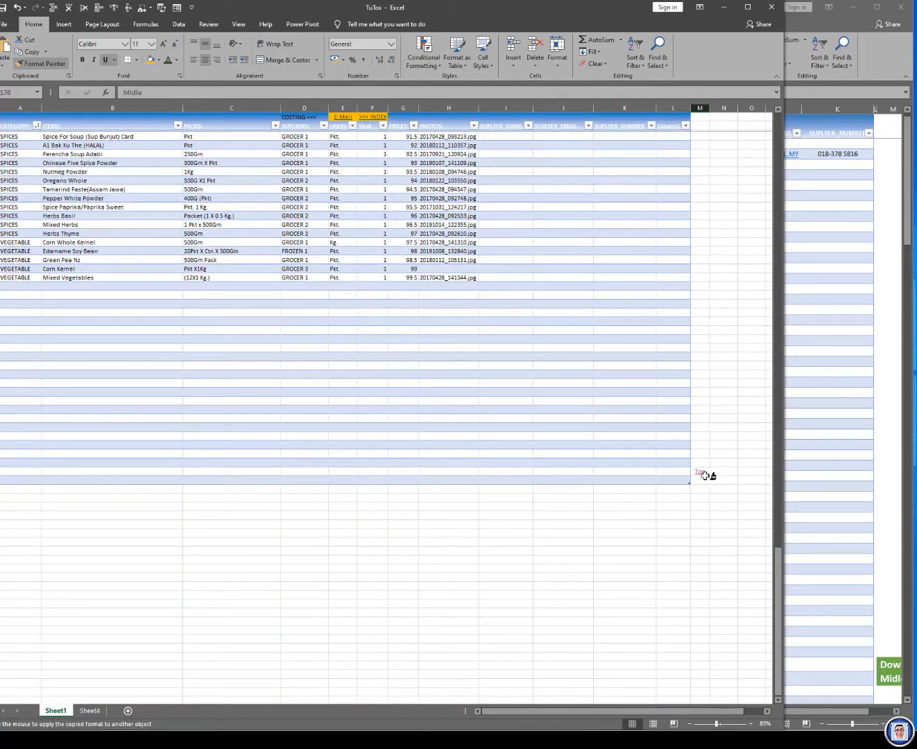
left_click(704, 473)
key("ctrl+s")
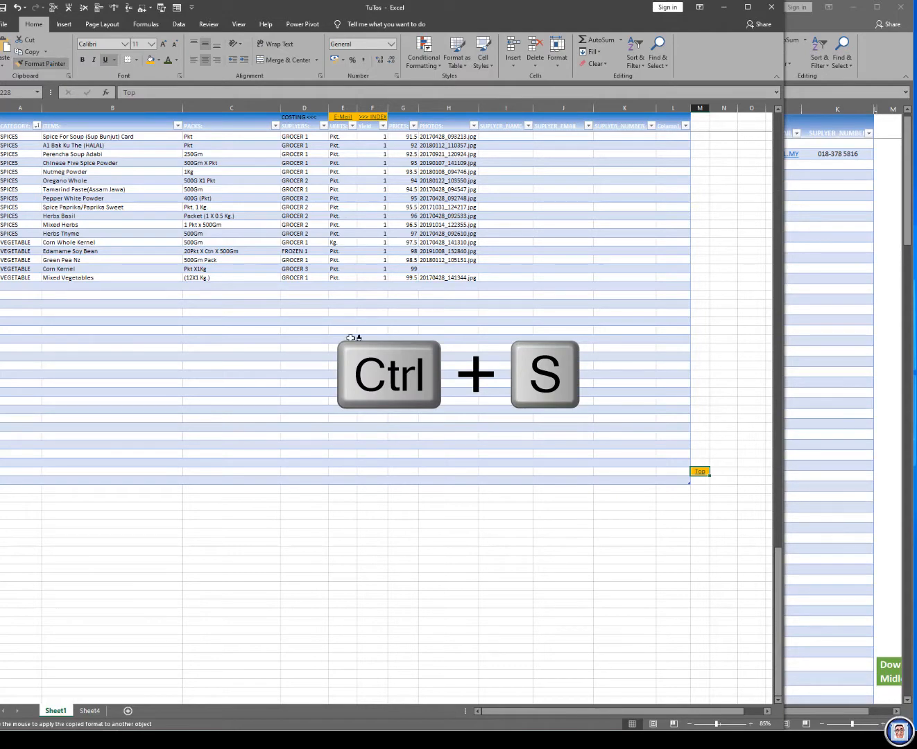
key("Escape")
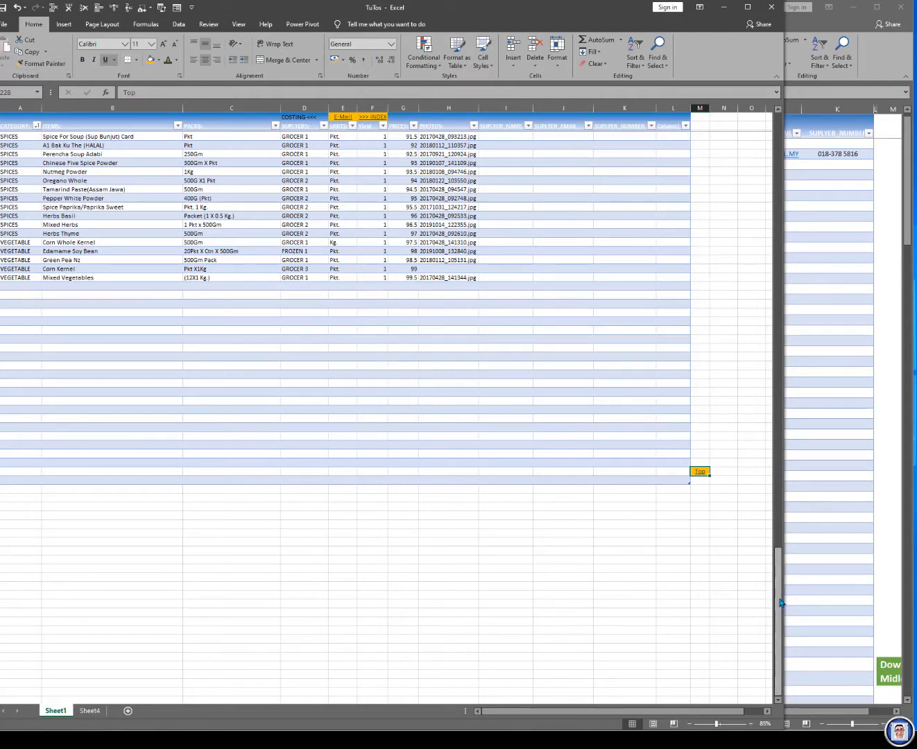
Step: Return to the table's start and examine the styled navigation links on the Inventory sheet of the Product Cost Pricing Home workbook
left_click_drag(780, 602, 762, 138)
left_click(872, 274)
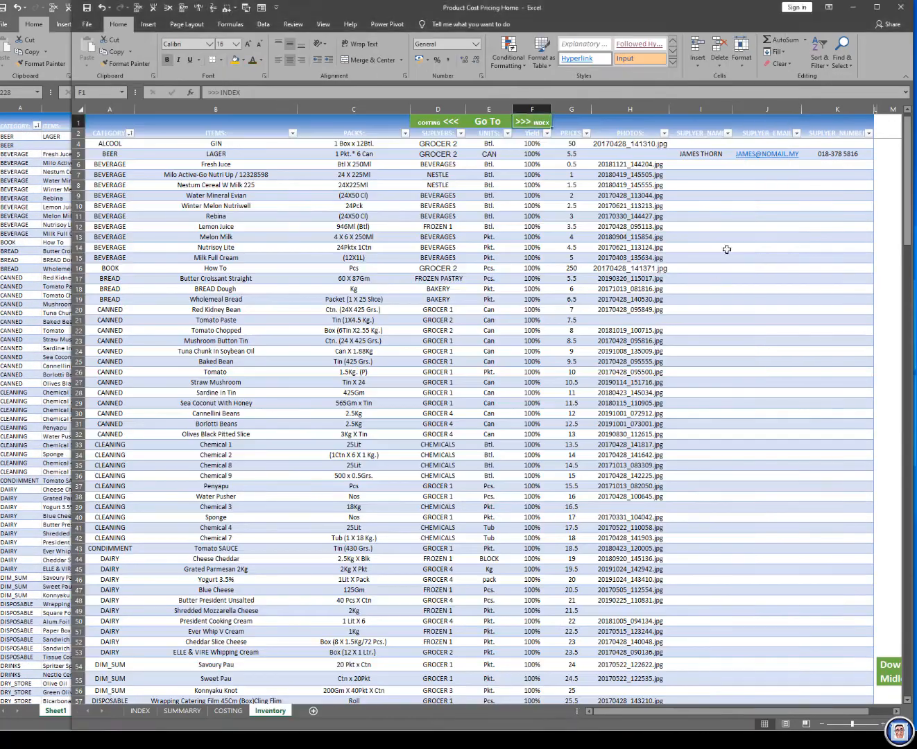
scroll(690, 520, "down", 10)
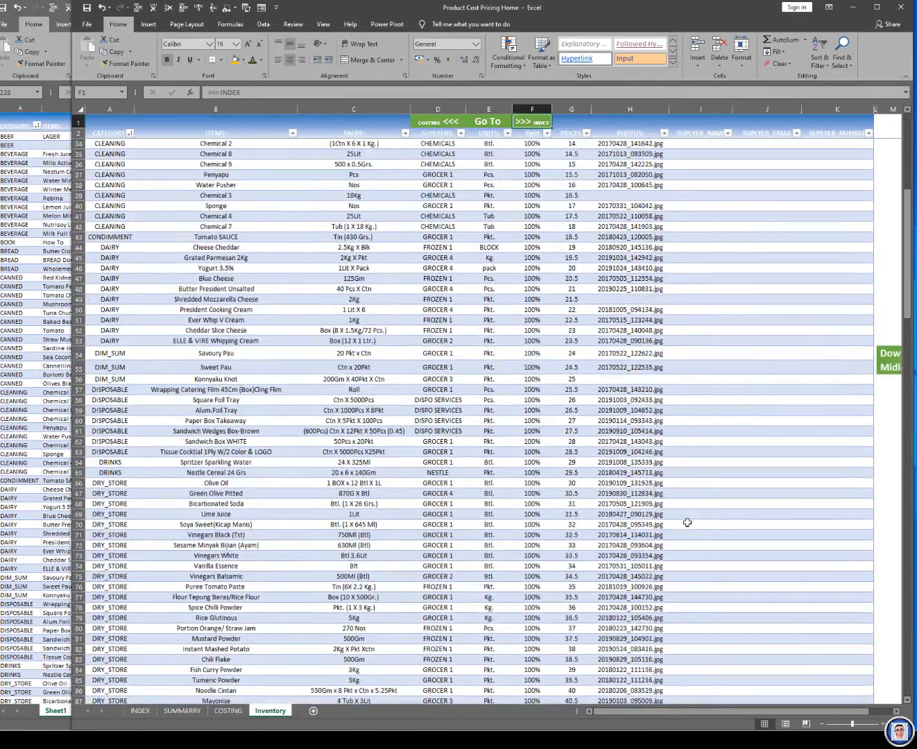
scroll(687, 521, "down", 5)
Step: Switch to TuTos, link cell A1 of Sheet4 to cell A1 of Sheet1, and test the link
left_click(41, 658)
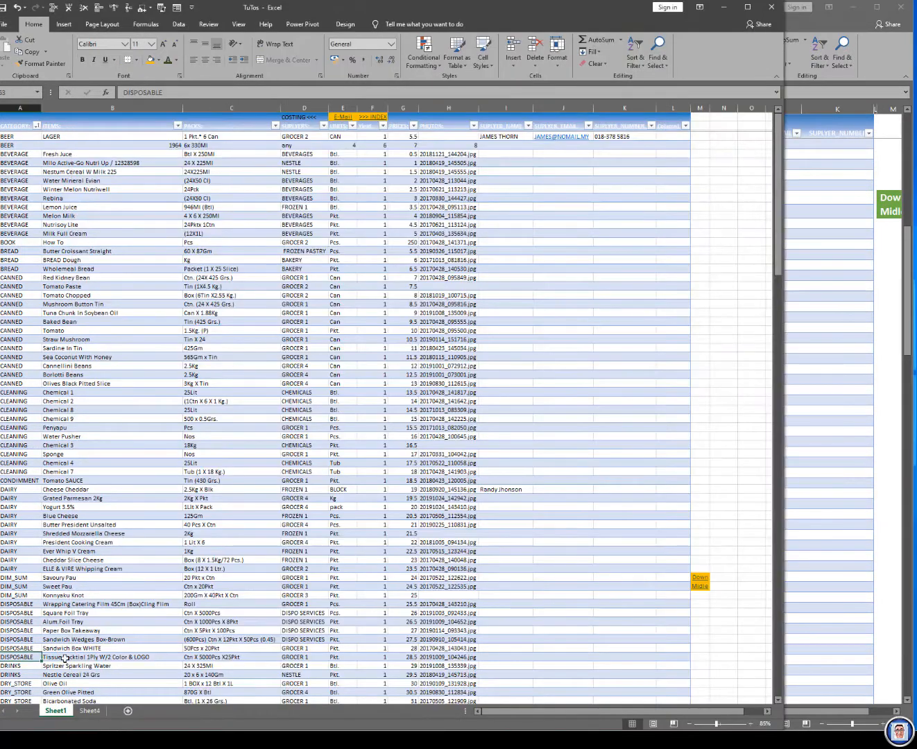
left_click(93, 711)
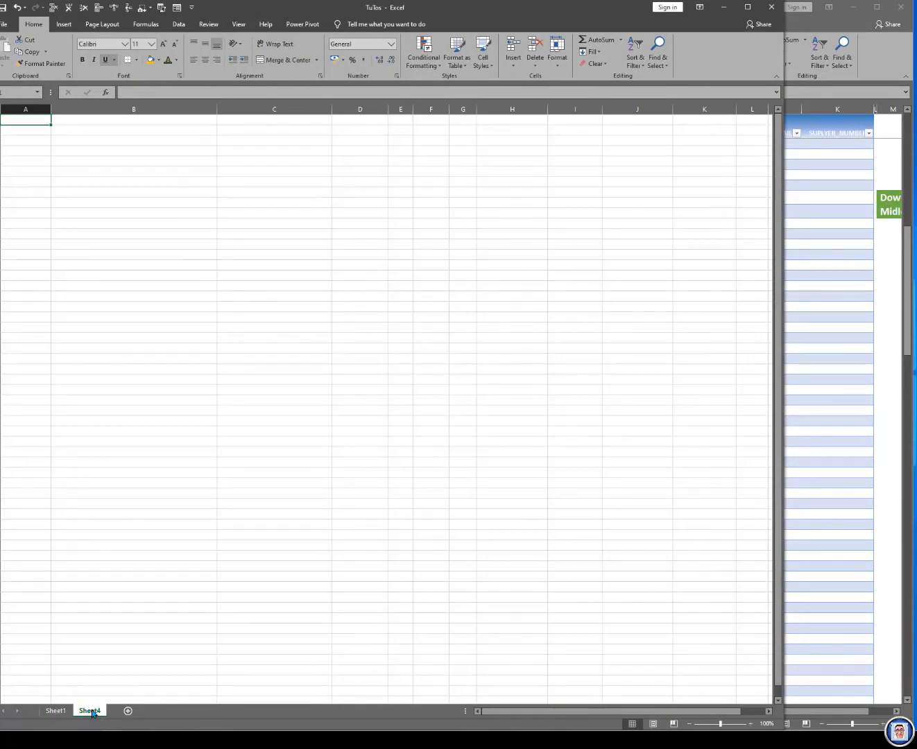
right_click(21, 120)
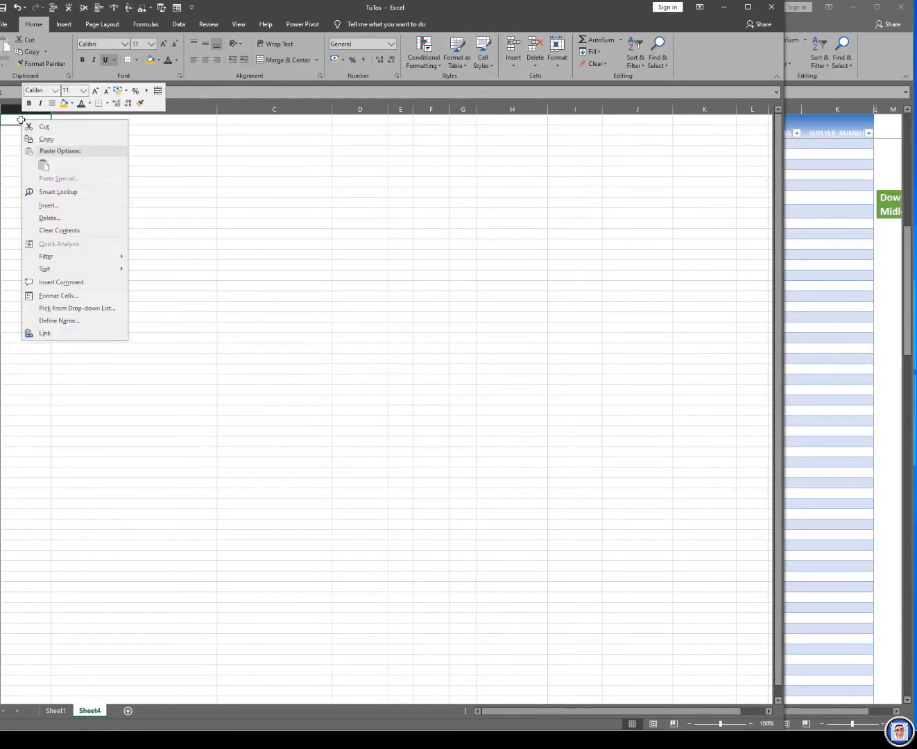
left_click(46, 334)
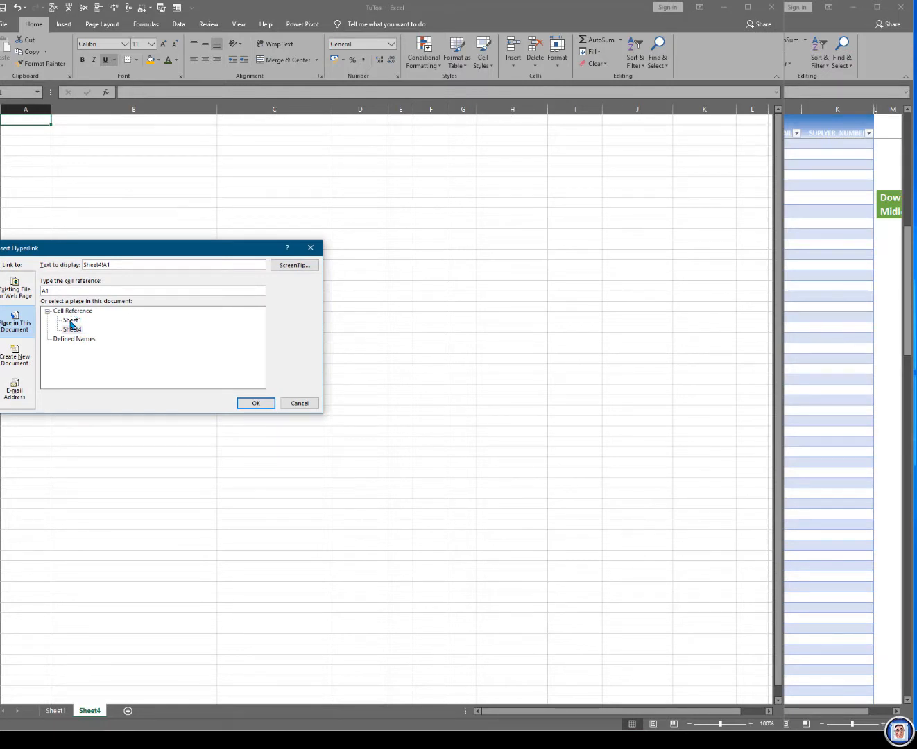
left_click(73, 321)
left_click(257, 404)
left_click(20, 122)
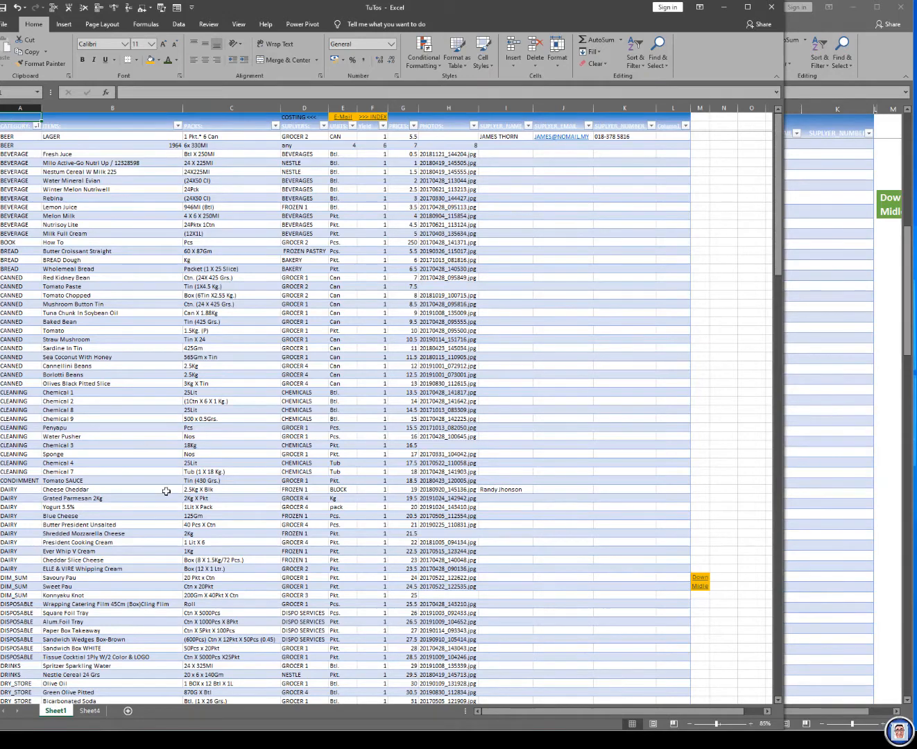
left_click(87, 711)
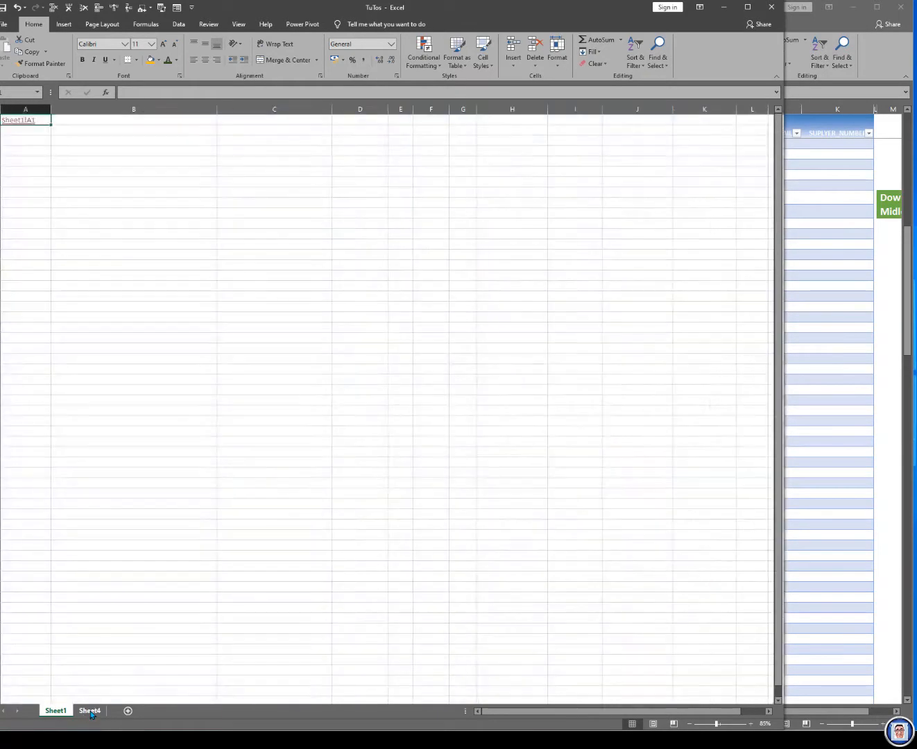
Step: Switch to the Product Cost Pricing Home workbook and unhide its DaTa sheet
left_click(881, 618)
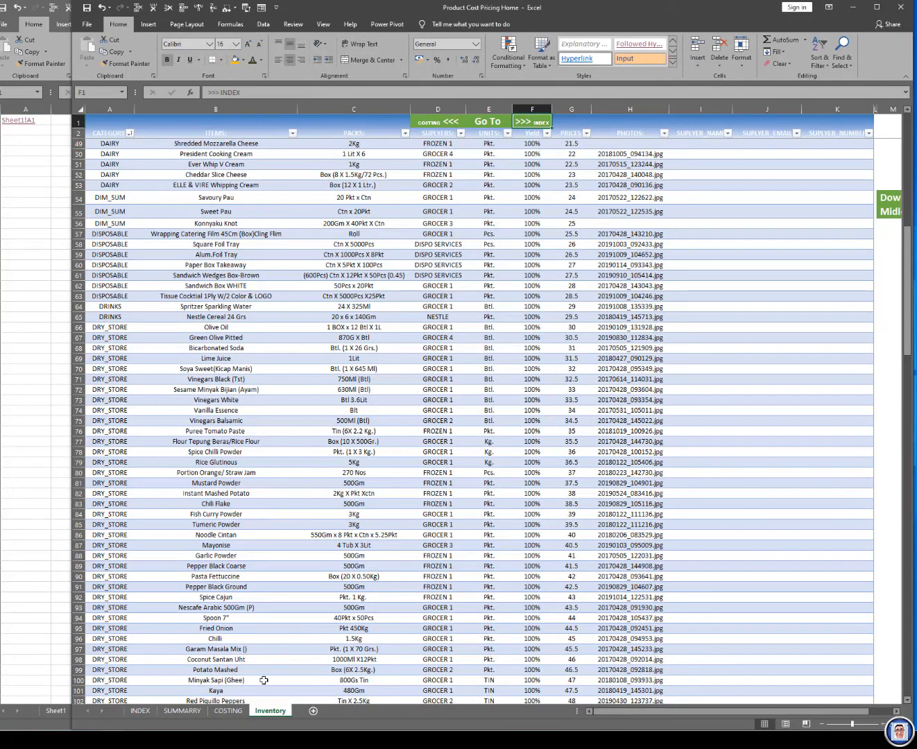
right_click(261, 714)
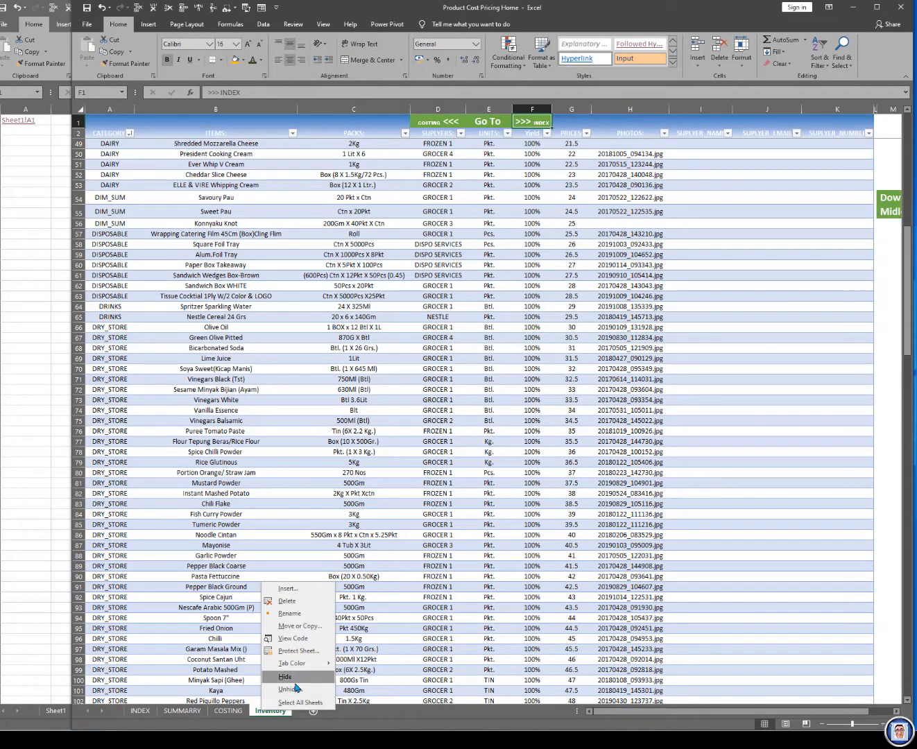
left_click(290, 688)
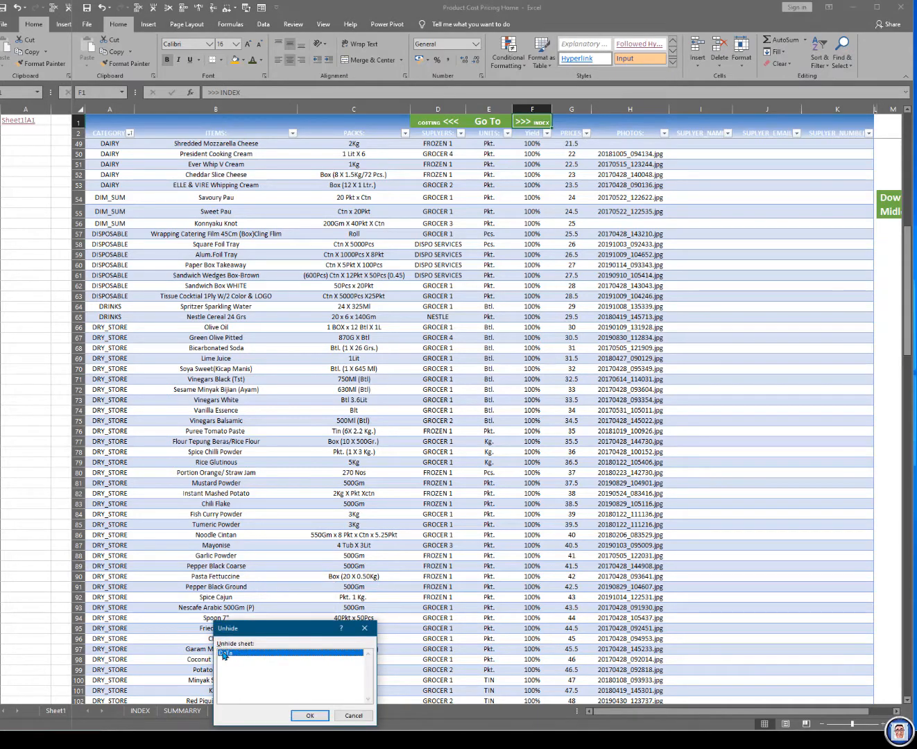
left_click(317, 717)
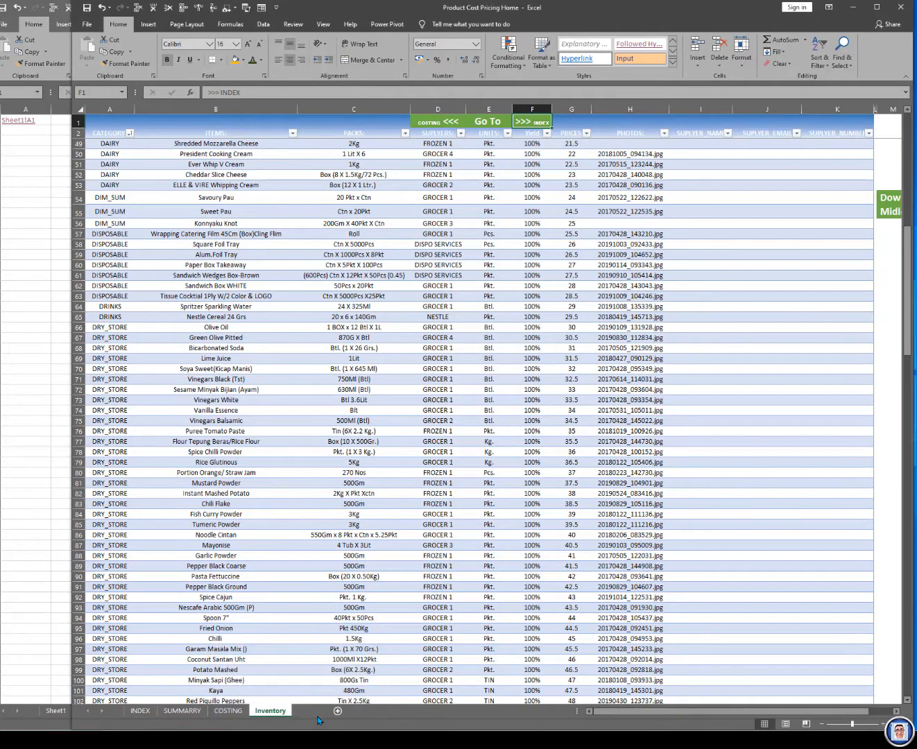
Step: Switch back to TuTos and rename Sheet4 as Data
left_click(29, 666)
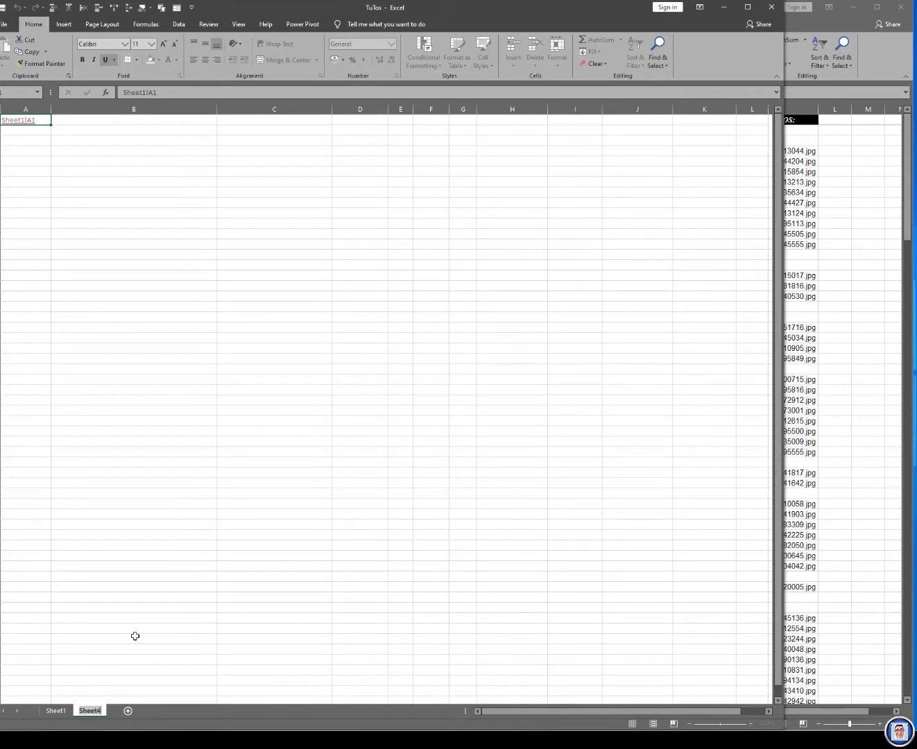
type("Data")
key("Return")
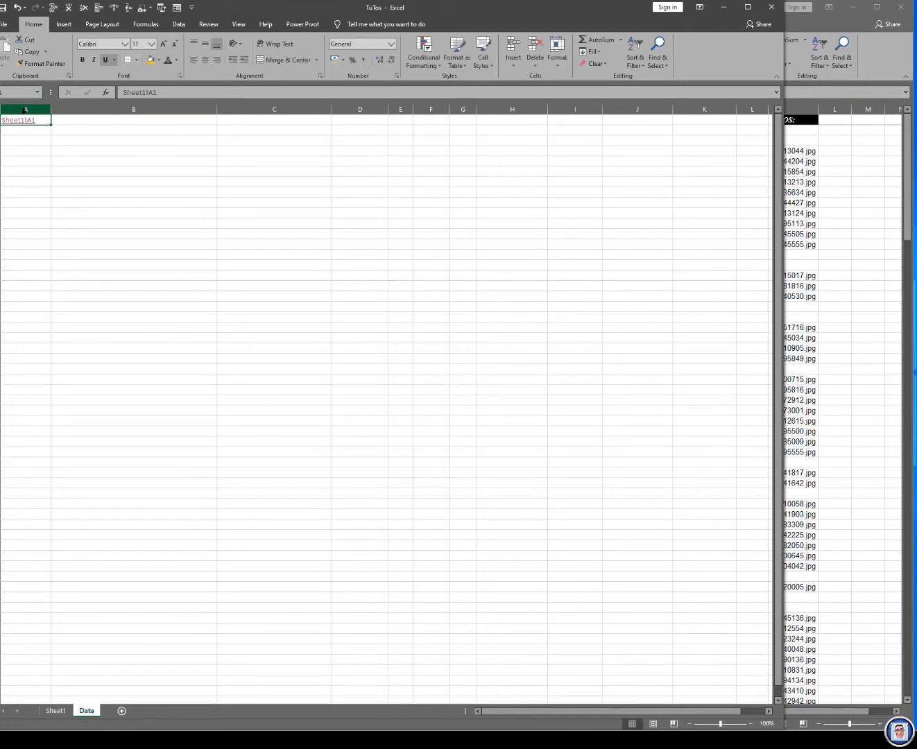
Step: Test the Sheet1!A1 link on the Data sheet and the >>> INDEX link on Sheet1
left_click(25, 122)
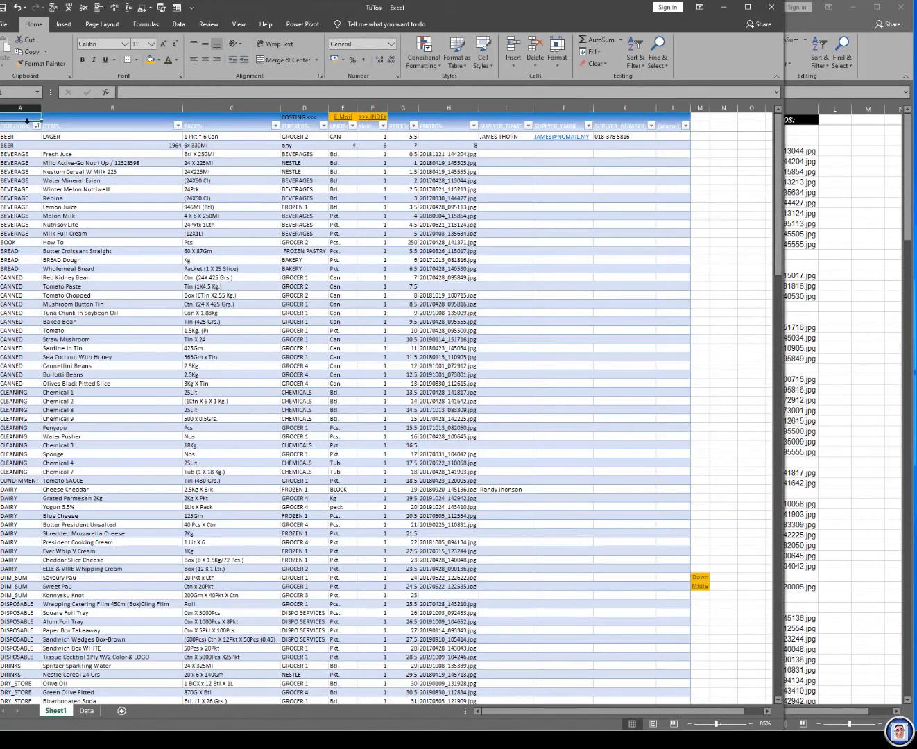
left_click(374, 119)
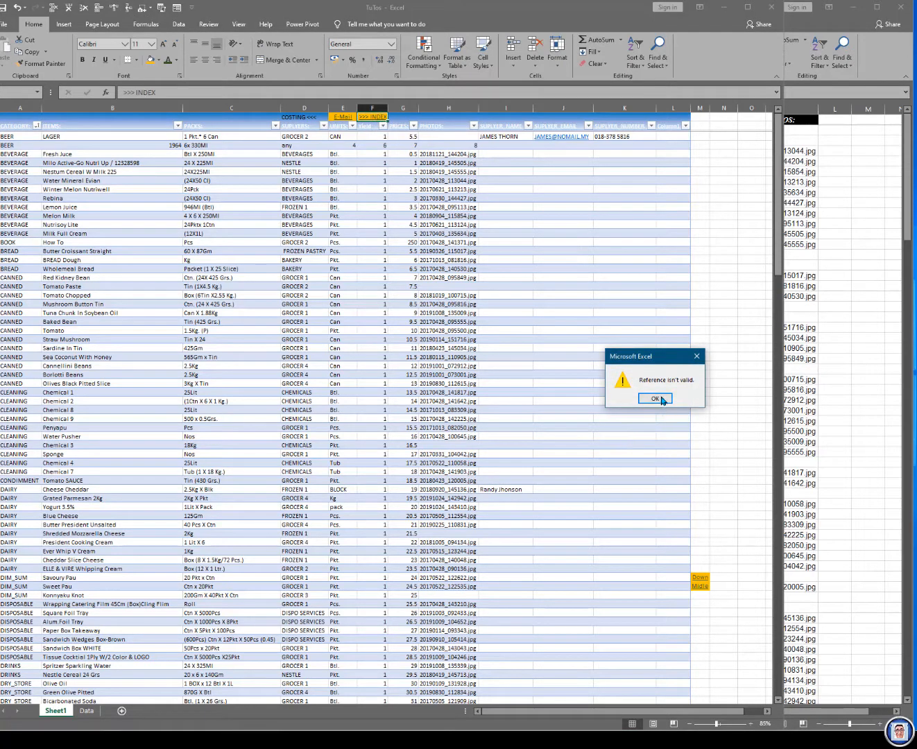
left_click(654, 398)
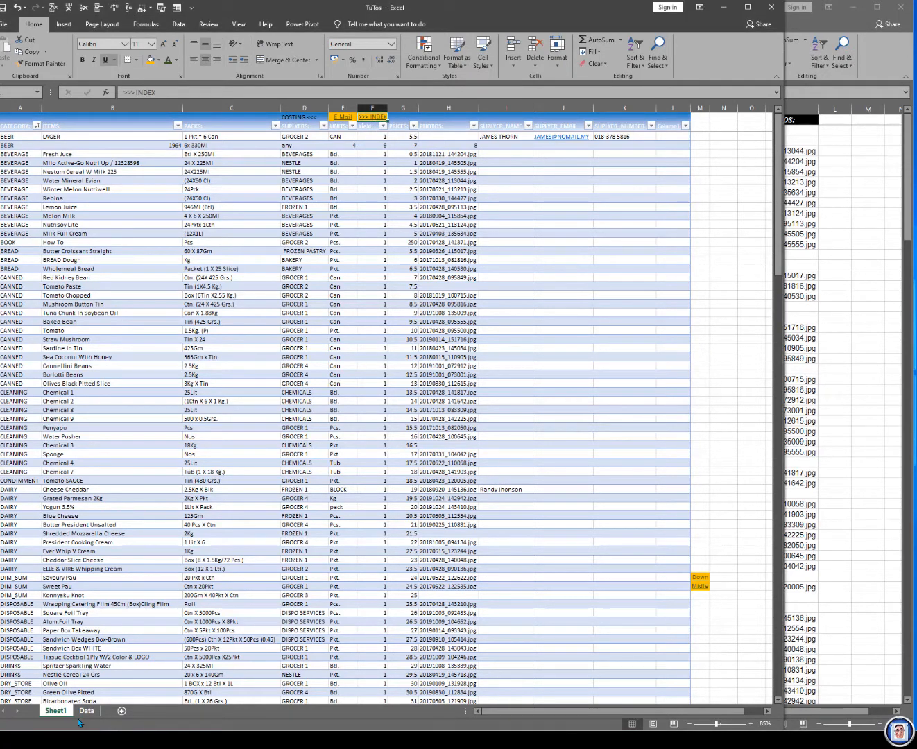
Step: Retarget the >>> INDEX hyperlink in F1 to cell A1 of the Data sheet and test the links both ways
right_click(378, 119)
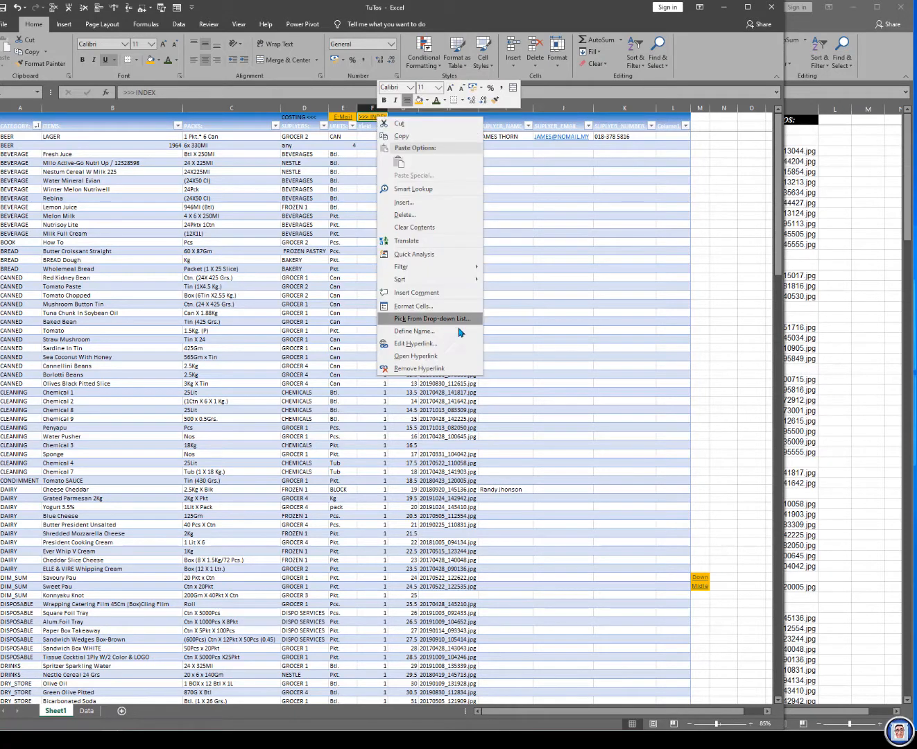
left_click(425, 345)
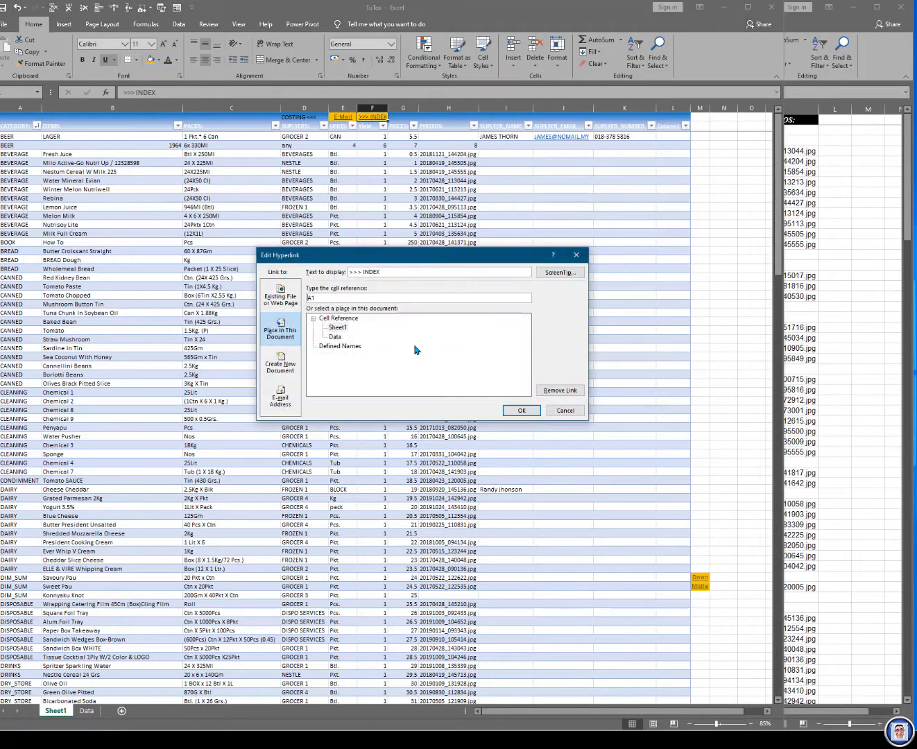
left_click(335, 337)
left_click(526, 409)
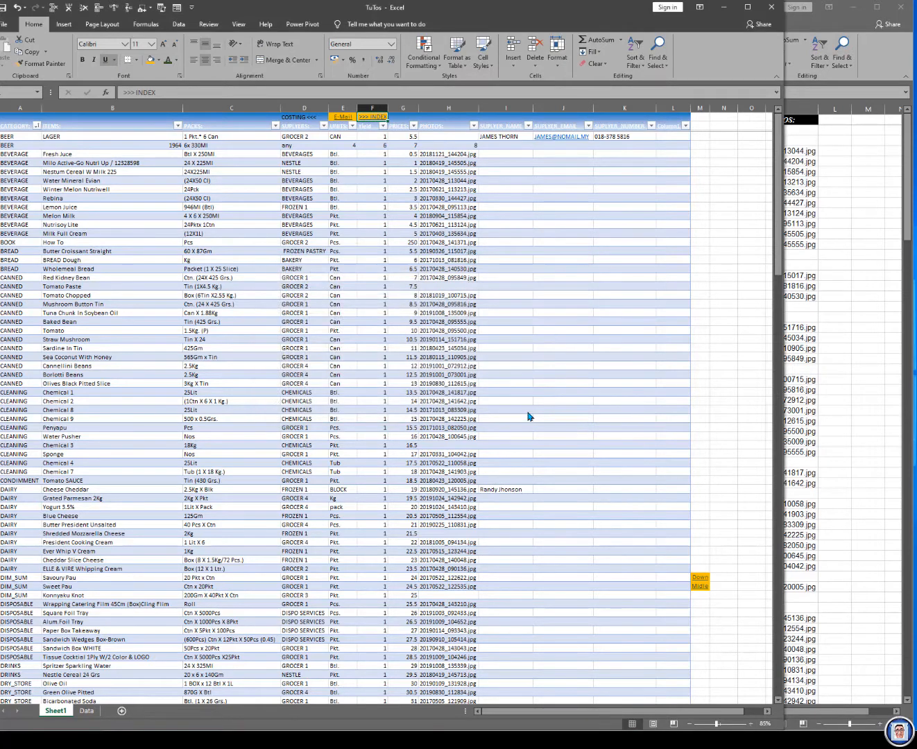
left_click(376, 117)
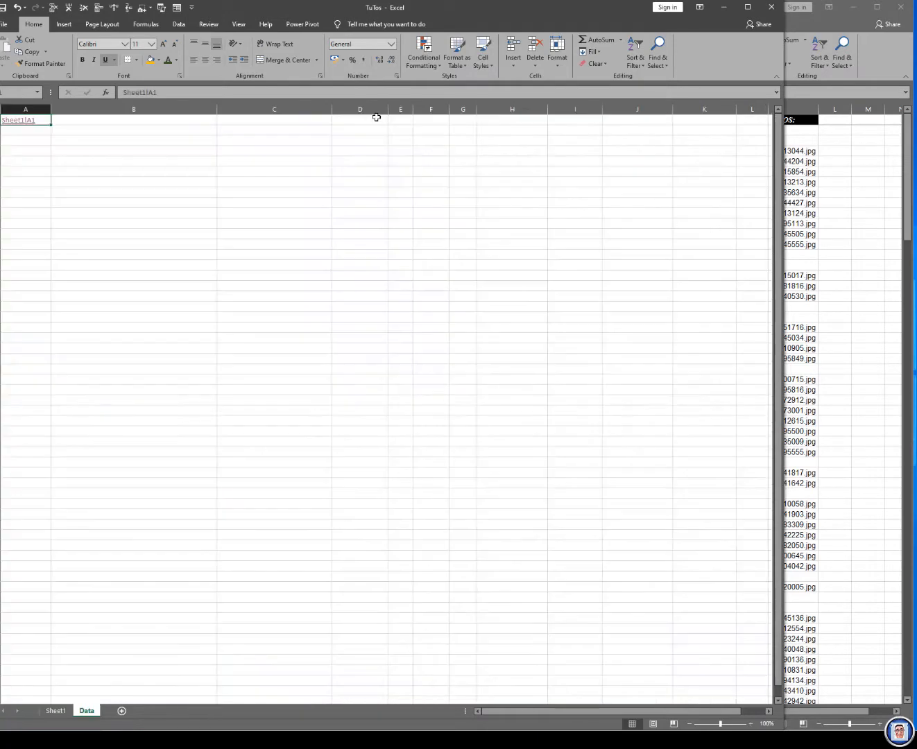
left_click(26, 123)
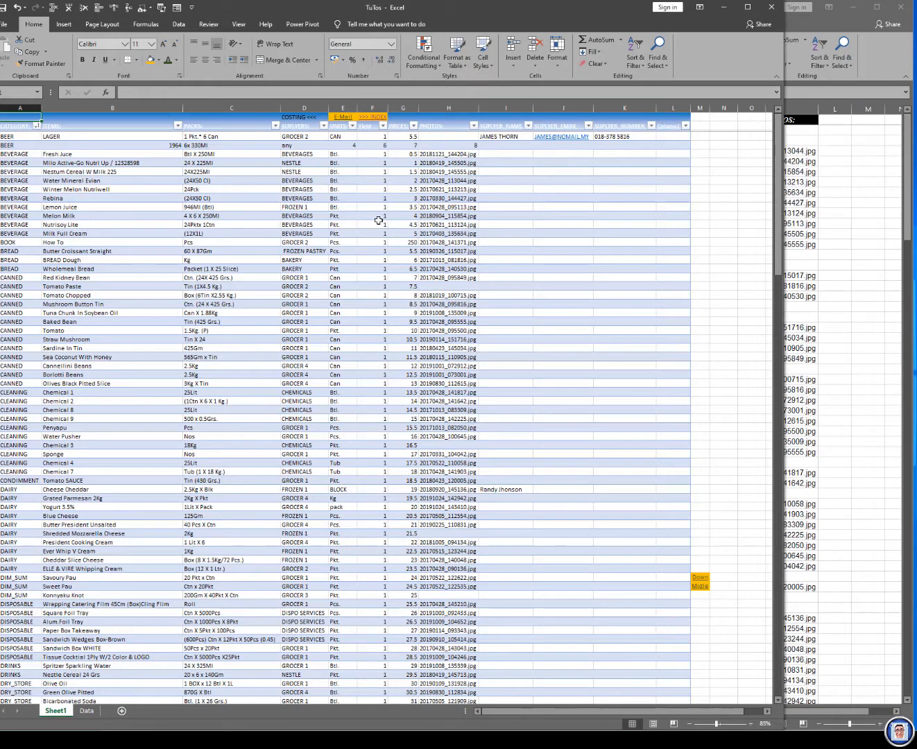
Step: Copy the E-Mail cell's formatting onto the >>> INDEX cell with Format Painter and save the workbook
left_click(409, 118)
key("Left")
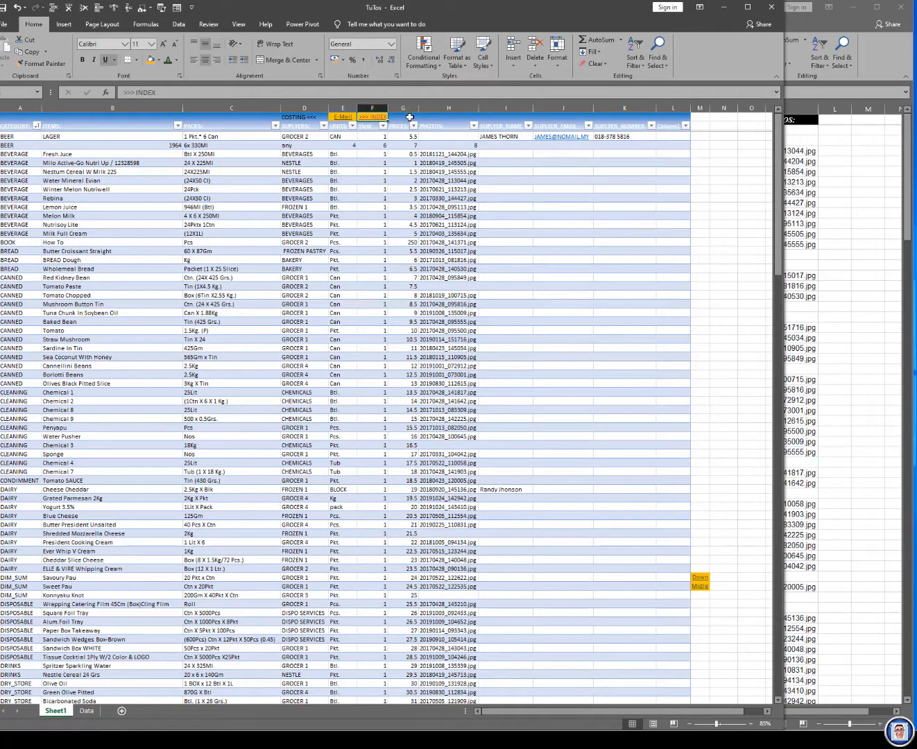
key("Left")
left_click(58, 64)
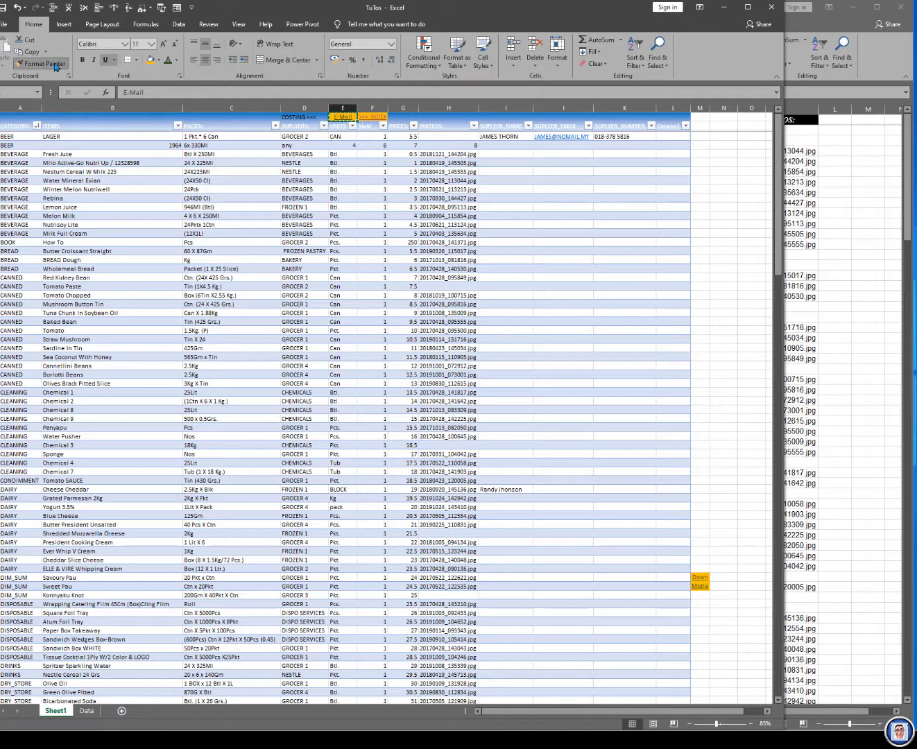
left_click(373, 116)
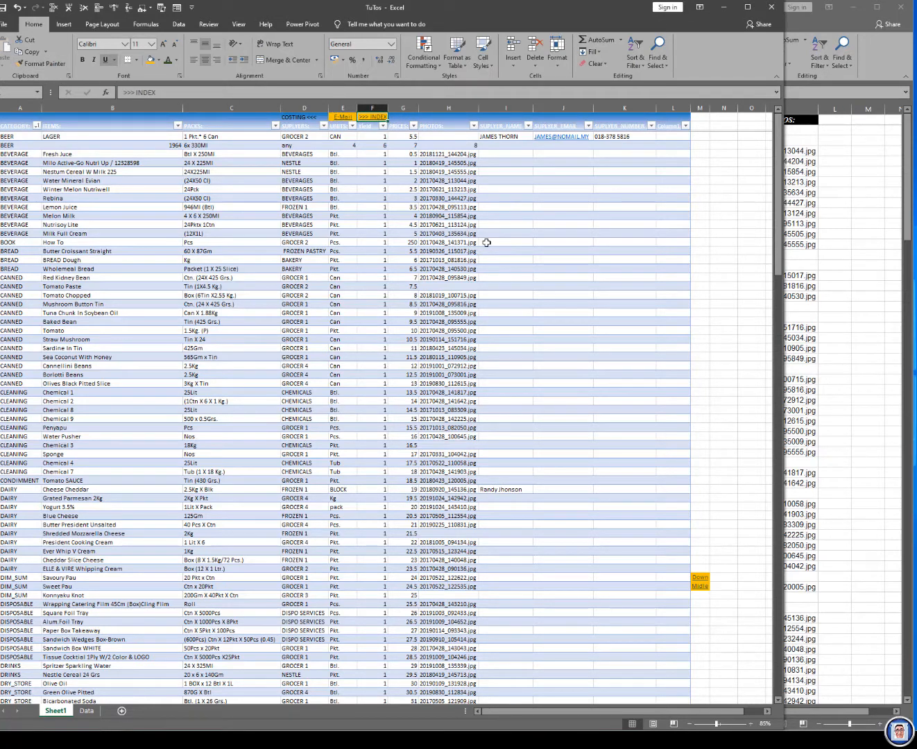
key("ctrl+s")
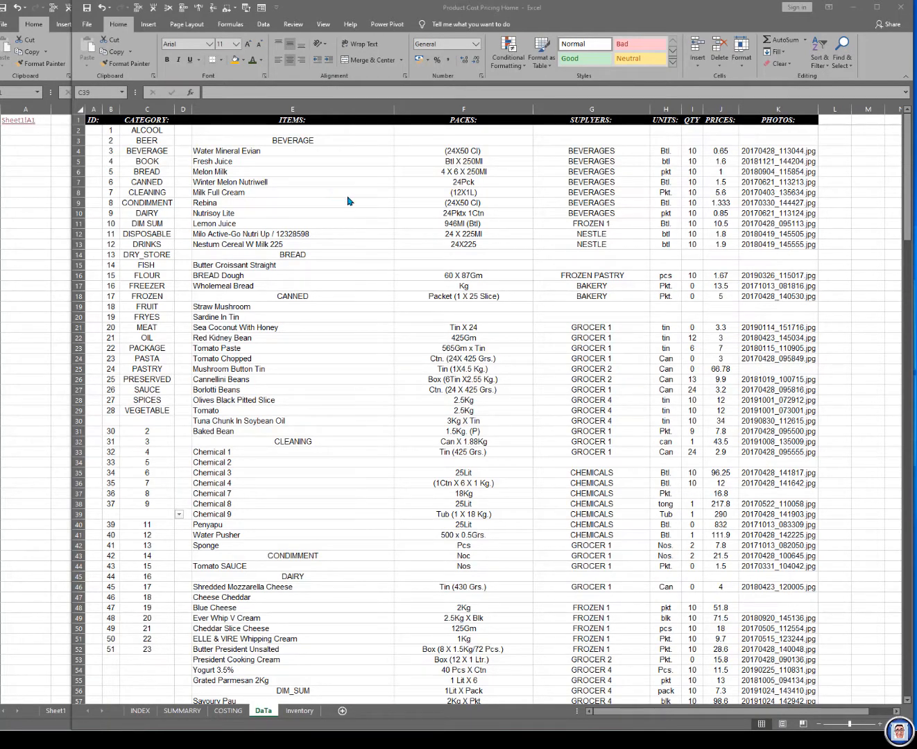
Step: Select and copy the entire DaTa sheet in the Product Cost Pricing Home workbook
left_click(318, 244)
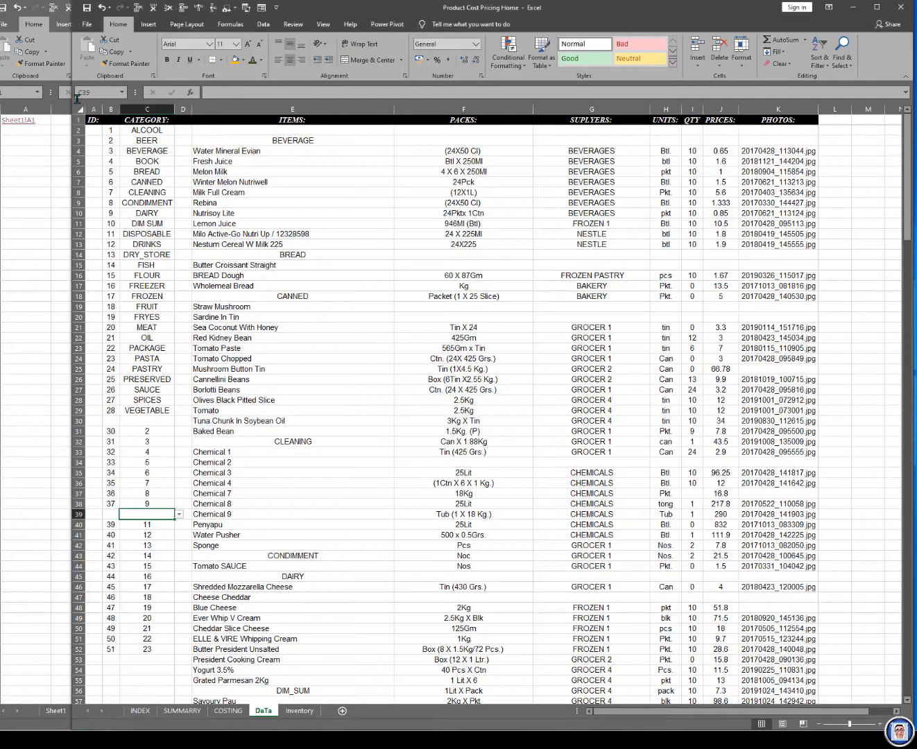
left_click(79, 109)
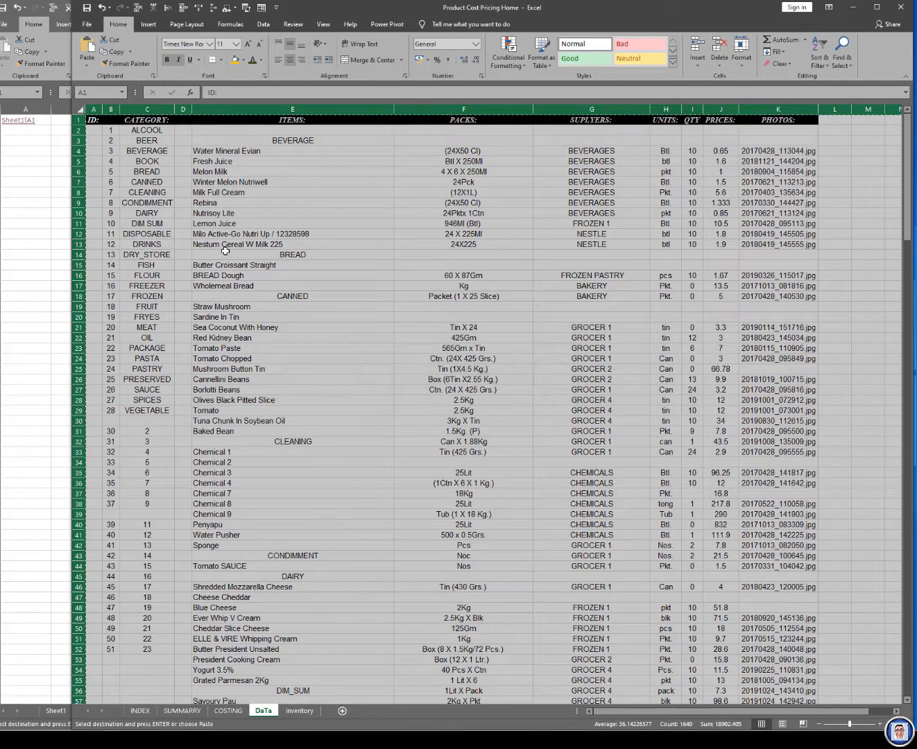
Step: Switch to TuTos, copy all cells of Sheet1, and open the Data sheet
key("alt+Tab")
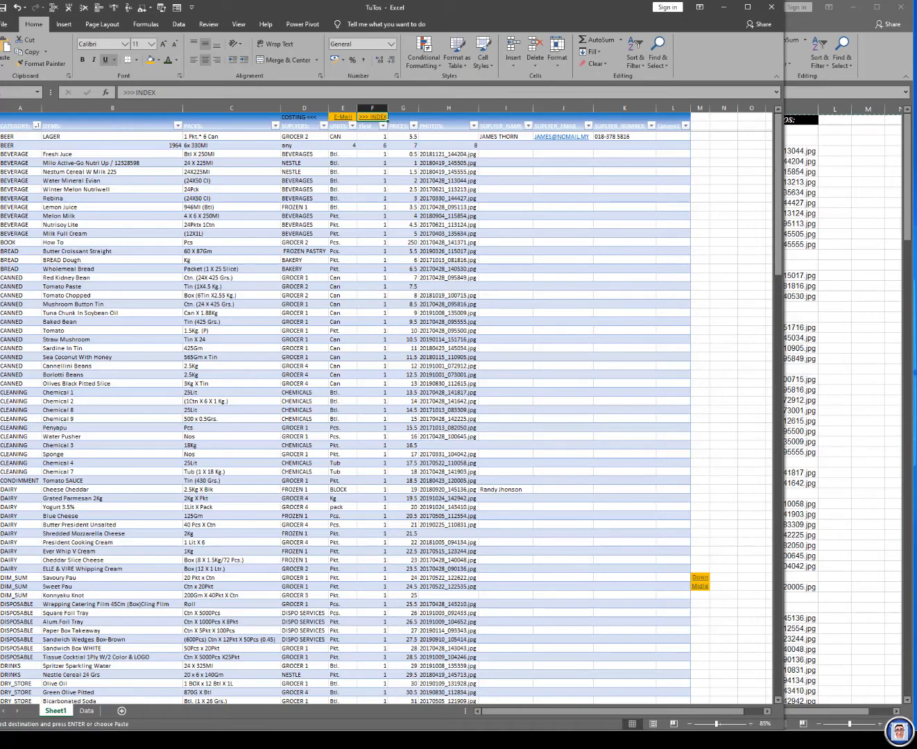
key("ctrl+a")
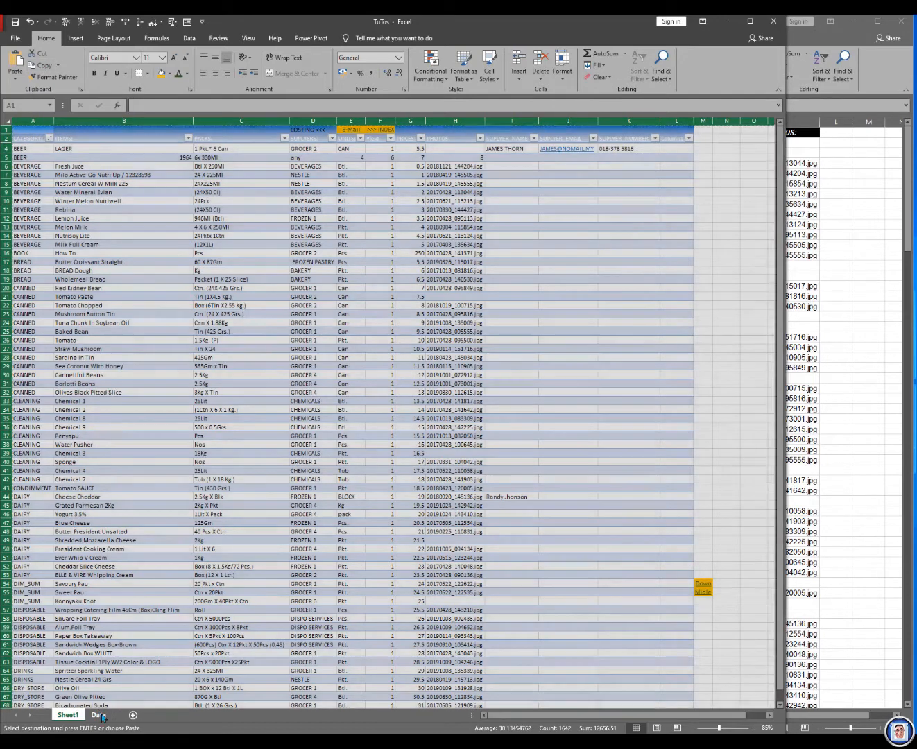
left_click(99, 715)
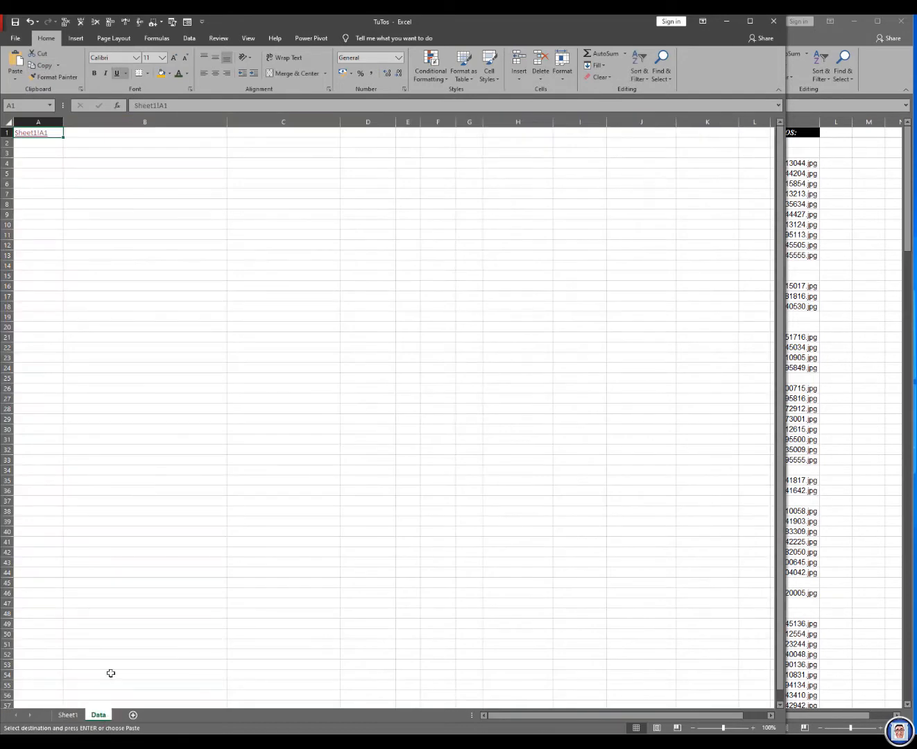
Step: Try to paste the copied sheet contents at cell B4 of the Data sheet
left_click(97, 165)
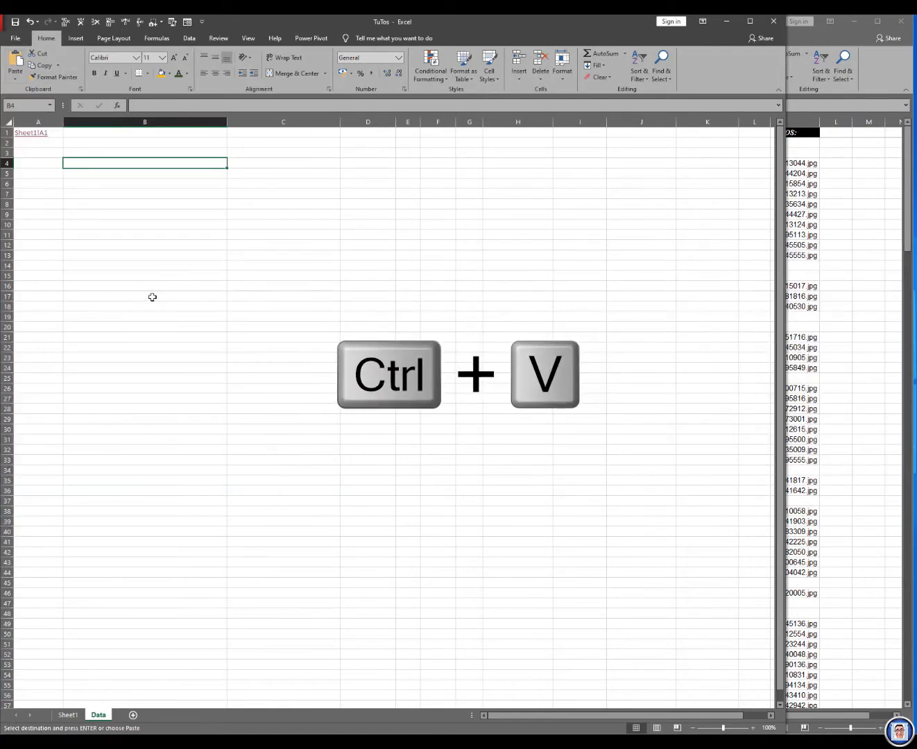
key("ctrl+v")
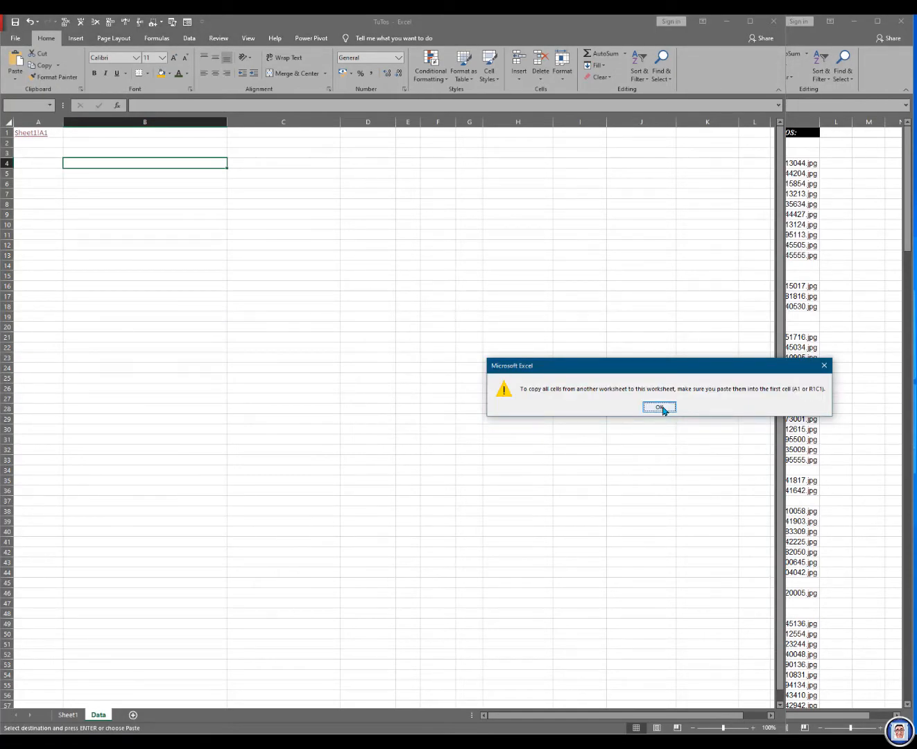
left_click(660, 407)
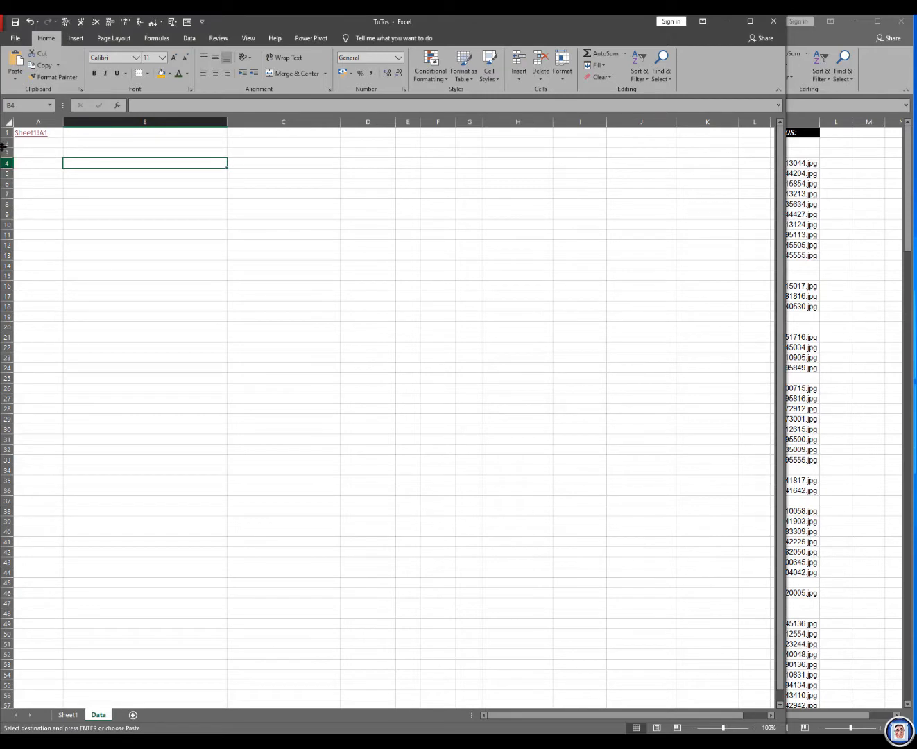
Step: Paste the copied Sheet1 contents over the entire Data sheet and switch to the Product Cost Pricing Home workbook
left_click(6, 121)
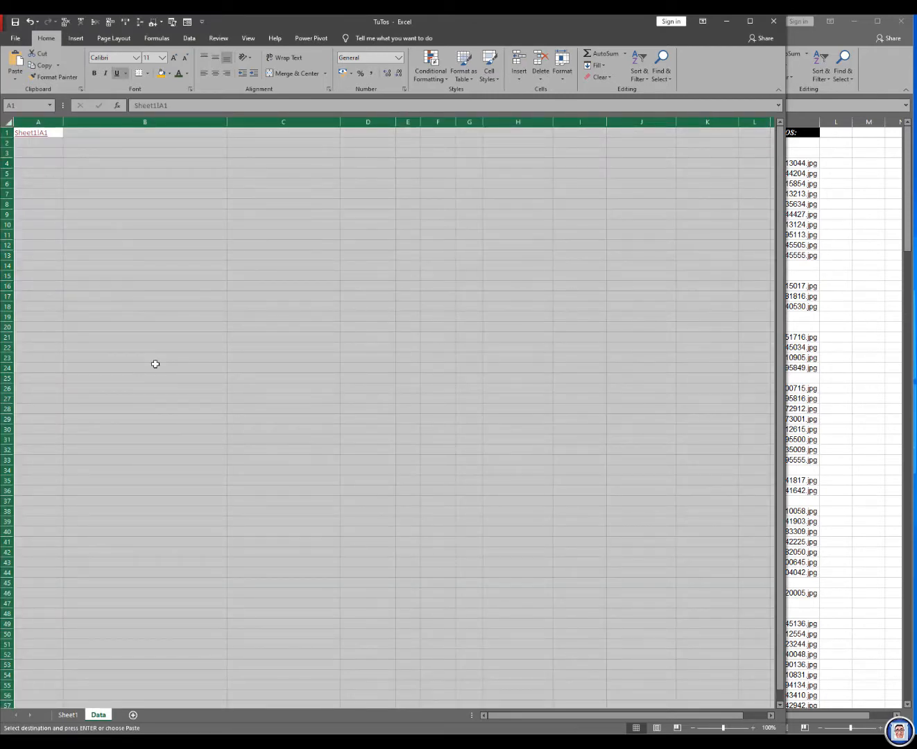
key("ctrl+v")
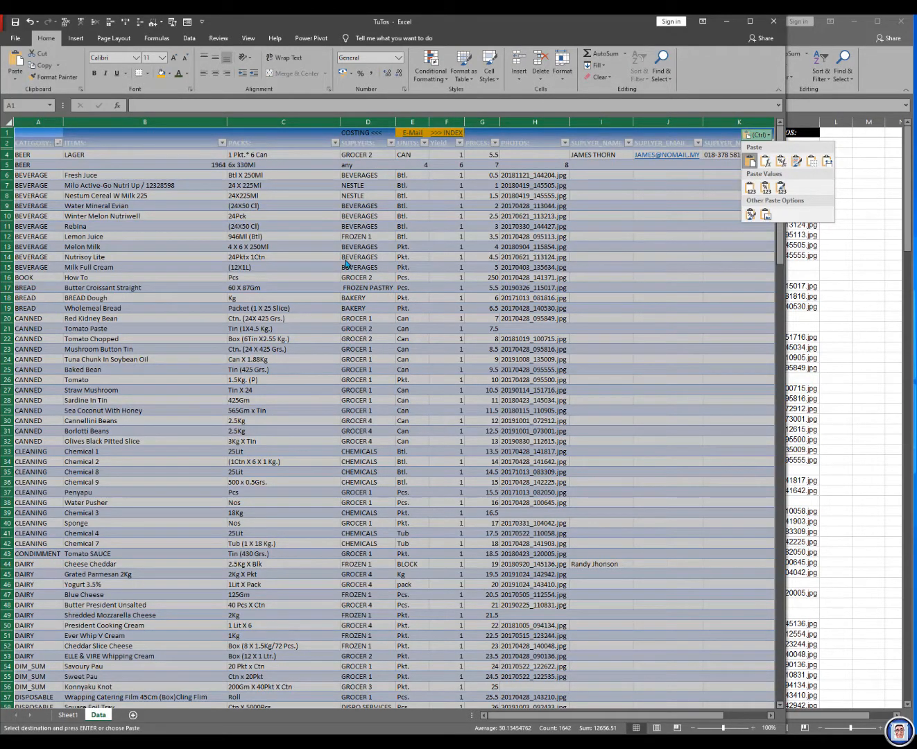
left_click(845, 275)
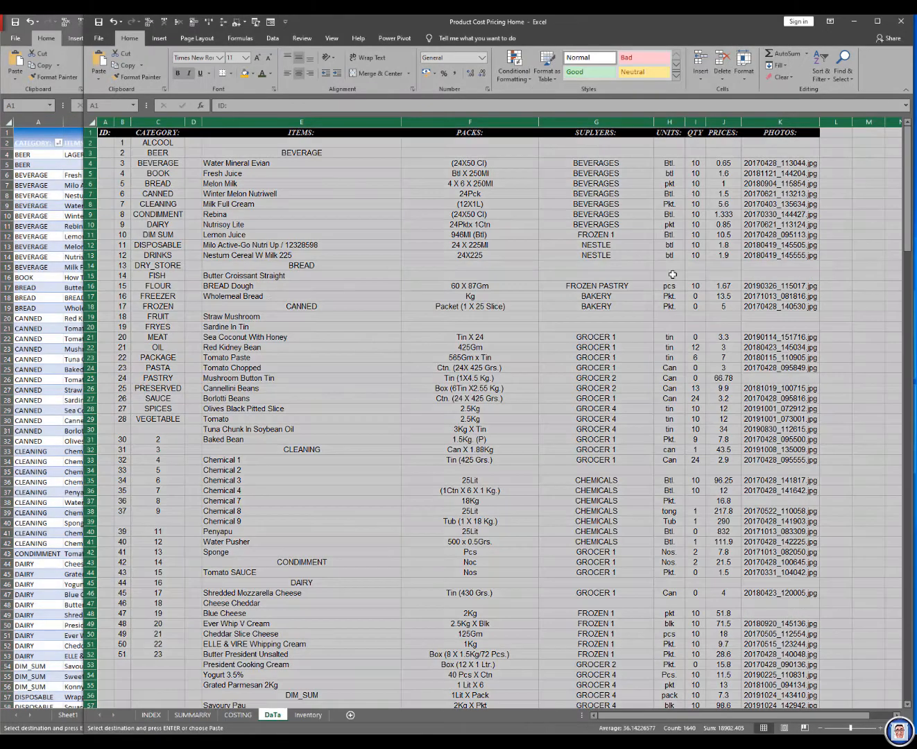
Step: Switch to TuTos and paste the copied sheet contents over the Data sheet as values only, then end copy mode
left_click(67, 302)
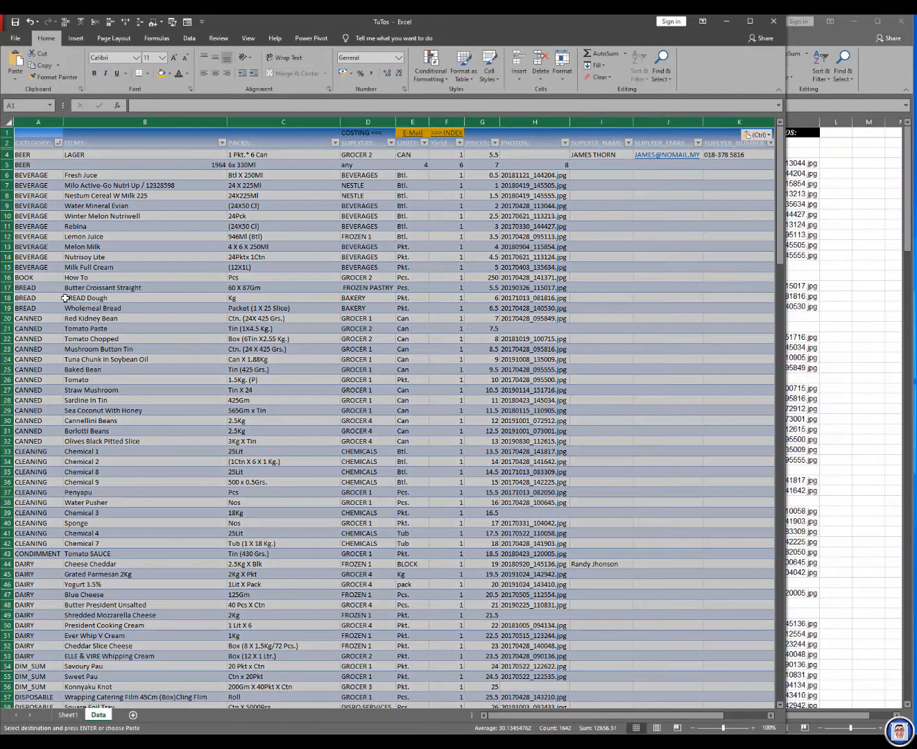
left_click(768, 136)
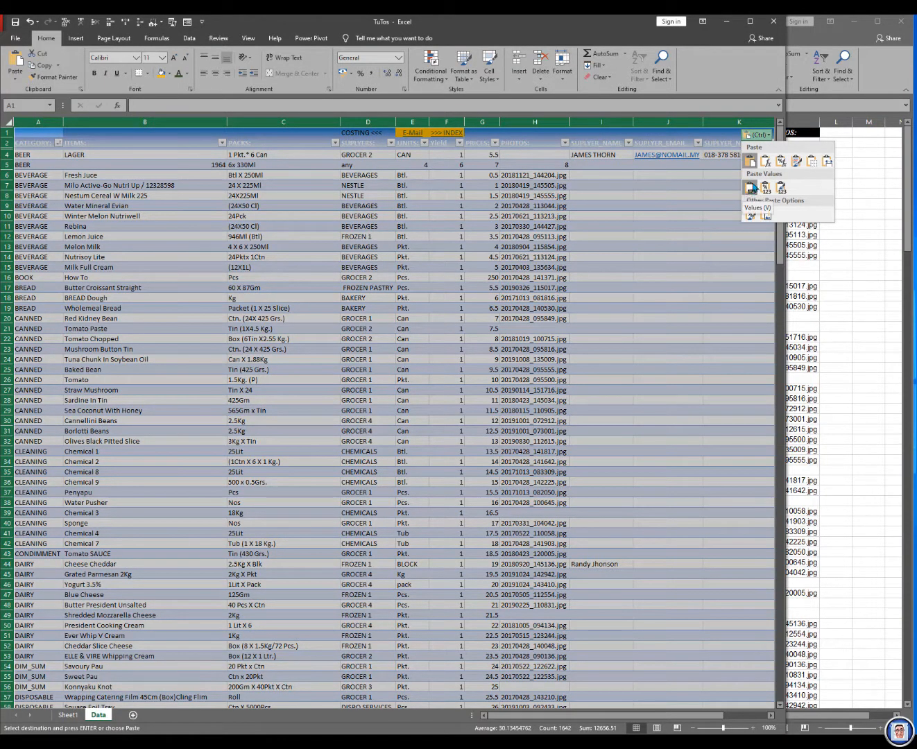
left_click(16, 81)
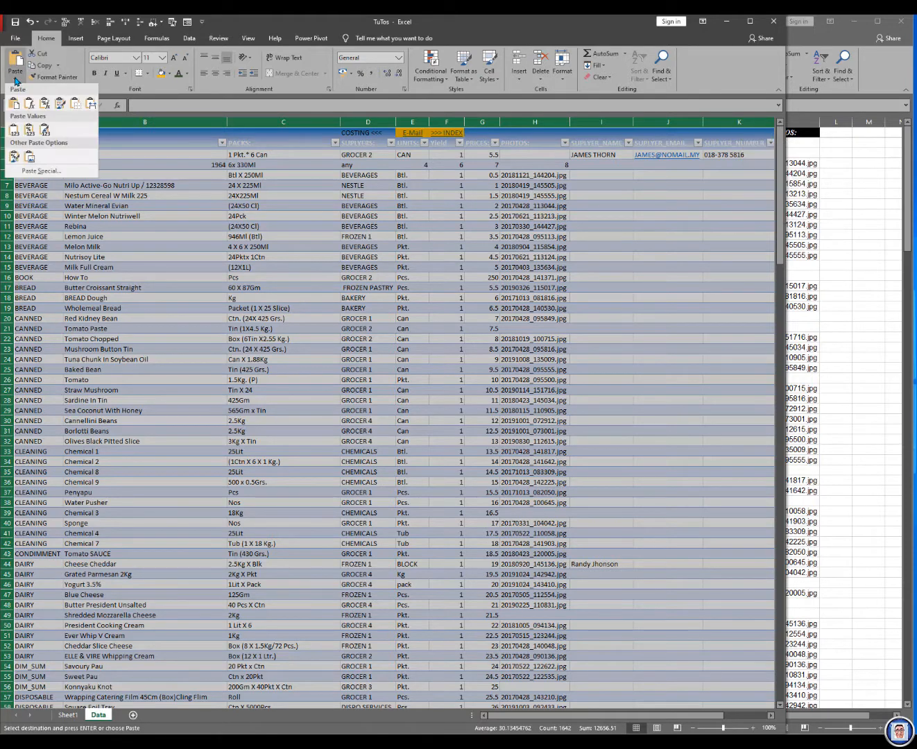
left_click(13, 132)
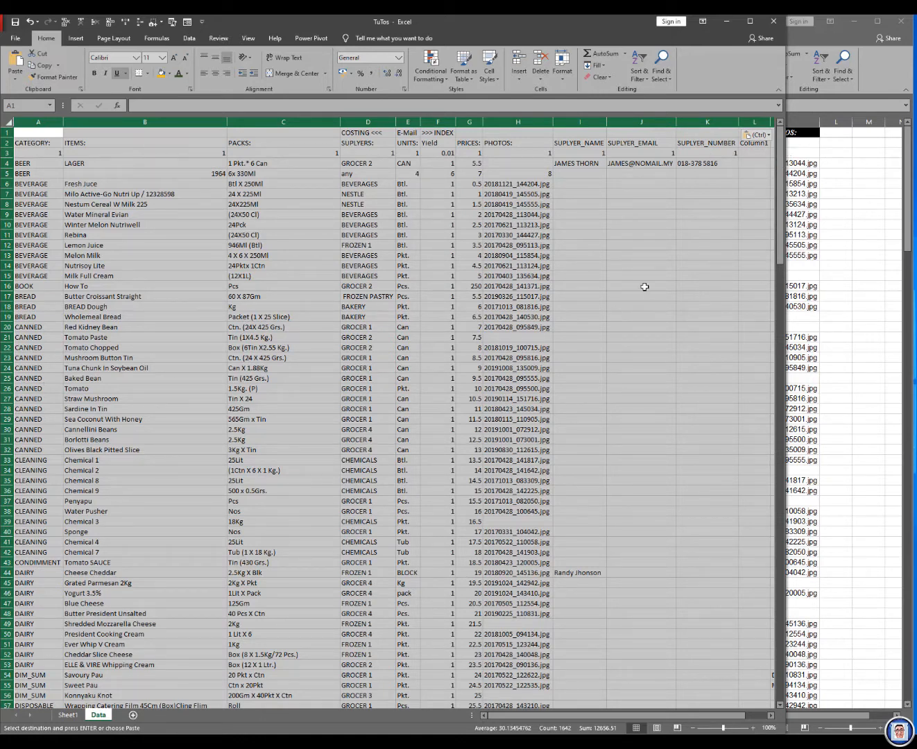
key("Escape")
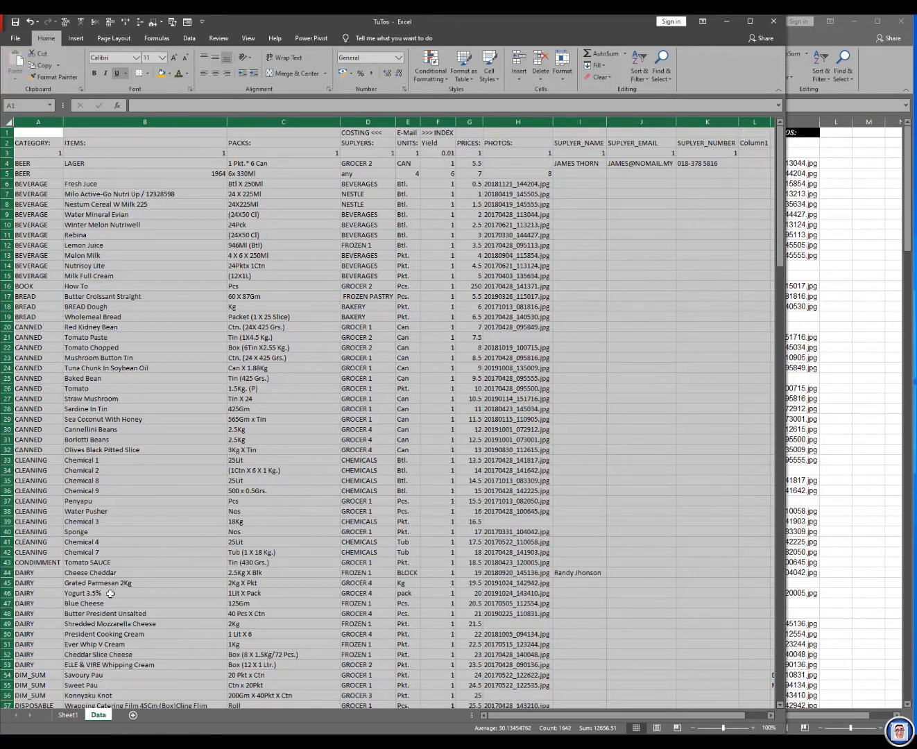
Step: Rename Sheet1 as Inventory
left_click(67, 714)
double_click(68, 715)
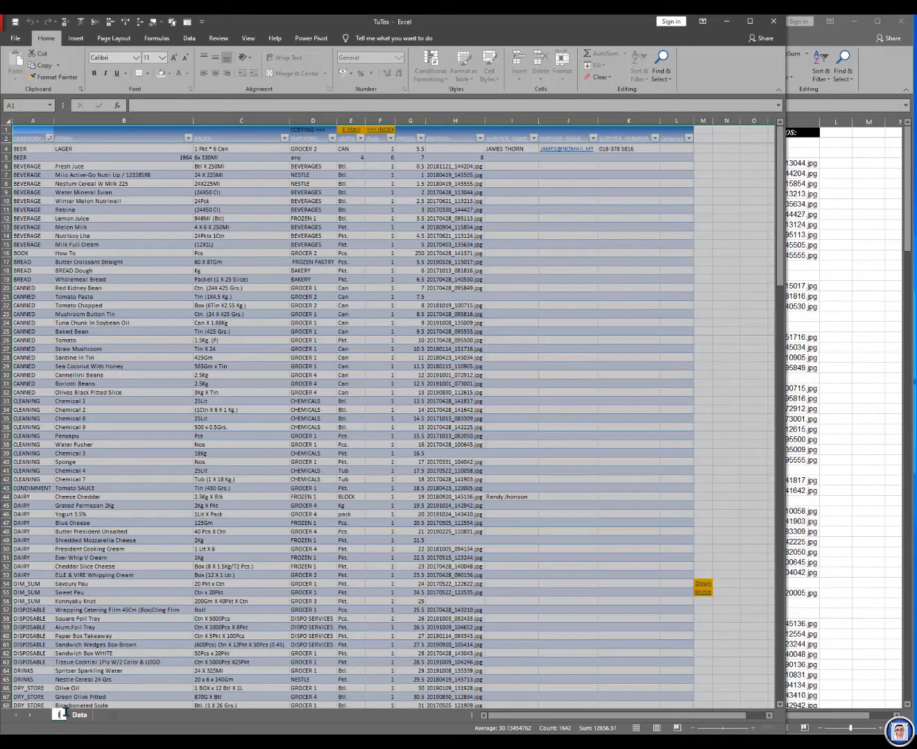
type("Inventory")
key("Return")
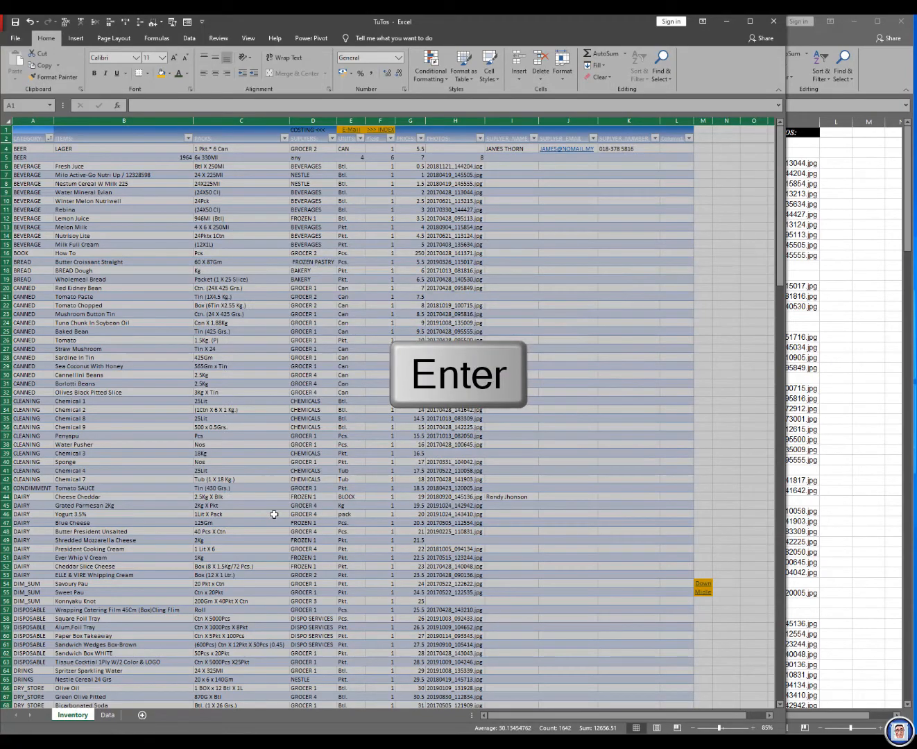
Step: Fill the header row A2:L2 of the Data sheet with black and set its text to white
left_click(108, 713)
left_click(35, 143)
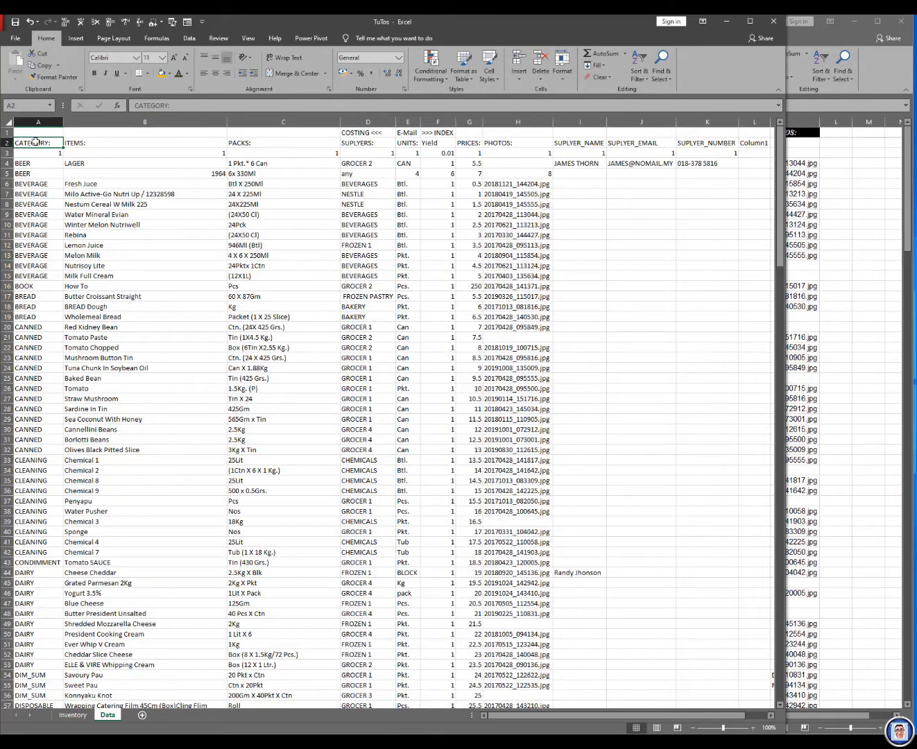
left_click(37, 122)
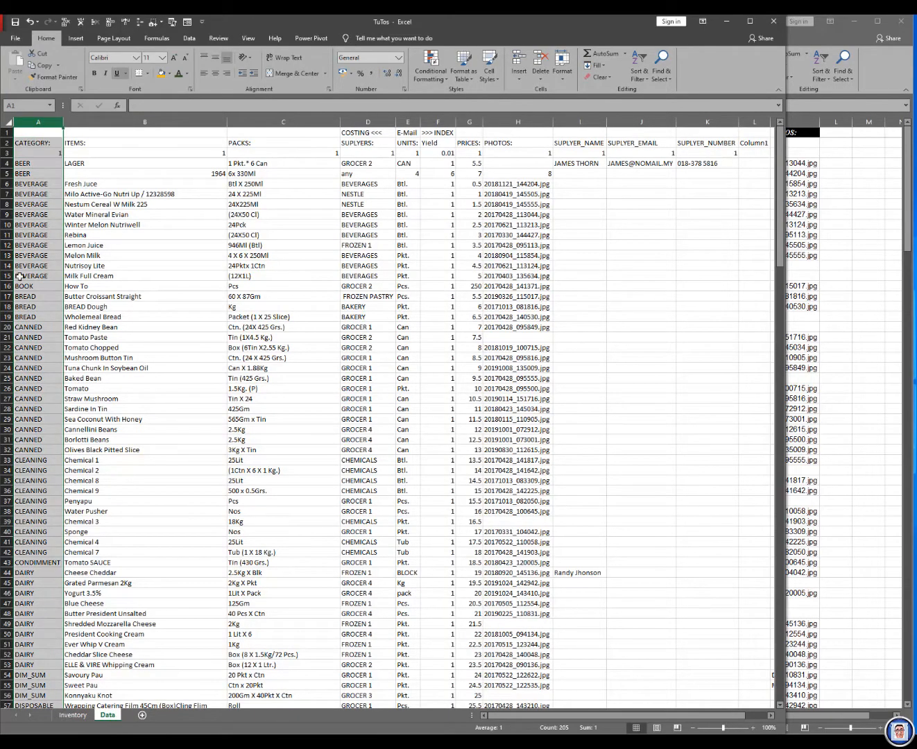
left_click(138, 174)
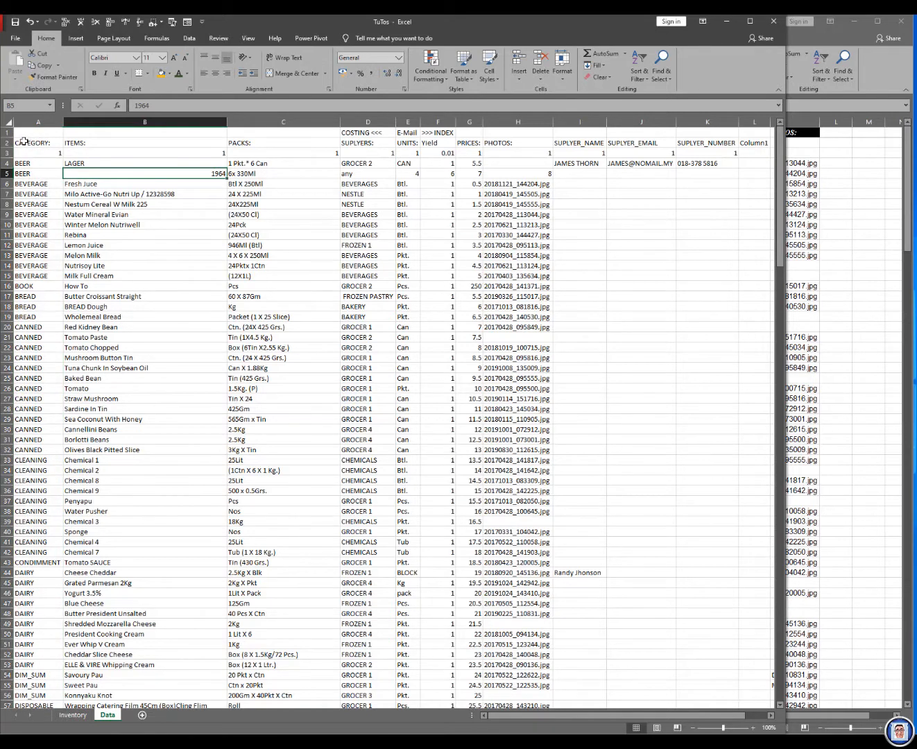
left_click(23, 143)
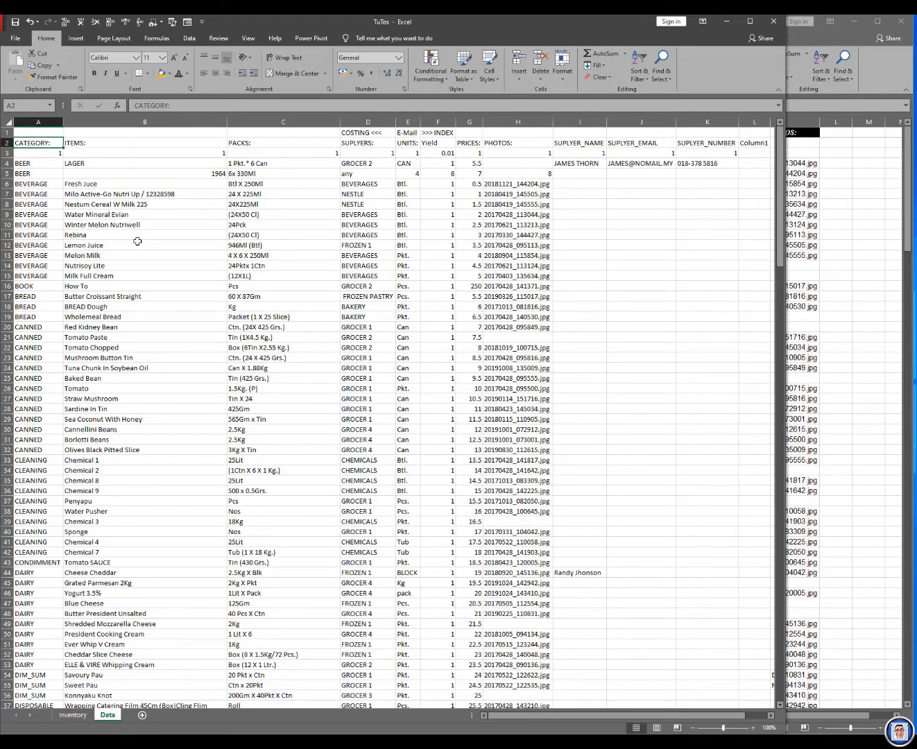
key("shift+Right")
key("shift+Right")
key("shift+Right")
key("shift+Right")
key("shift+Right")
key("shift+Right")
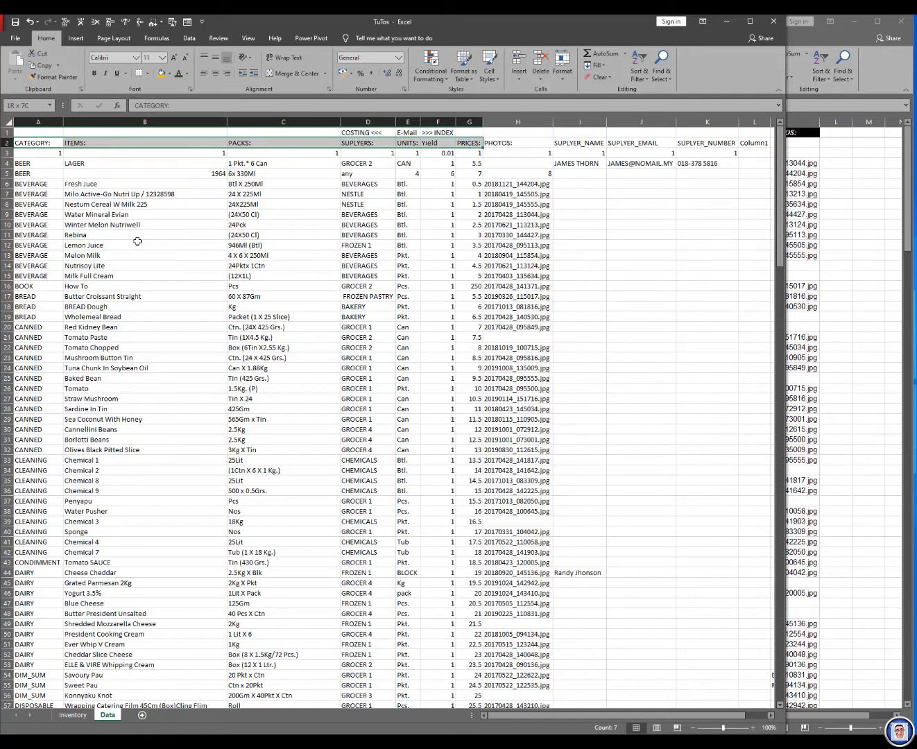
key("shift+Right")
key("shift+Right")
key("shift+Right")
key("shift+Right")
key("shift+Right")
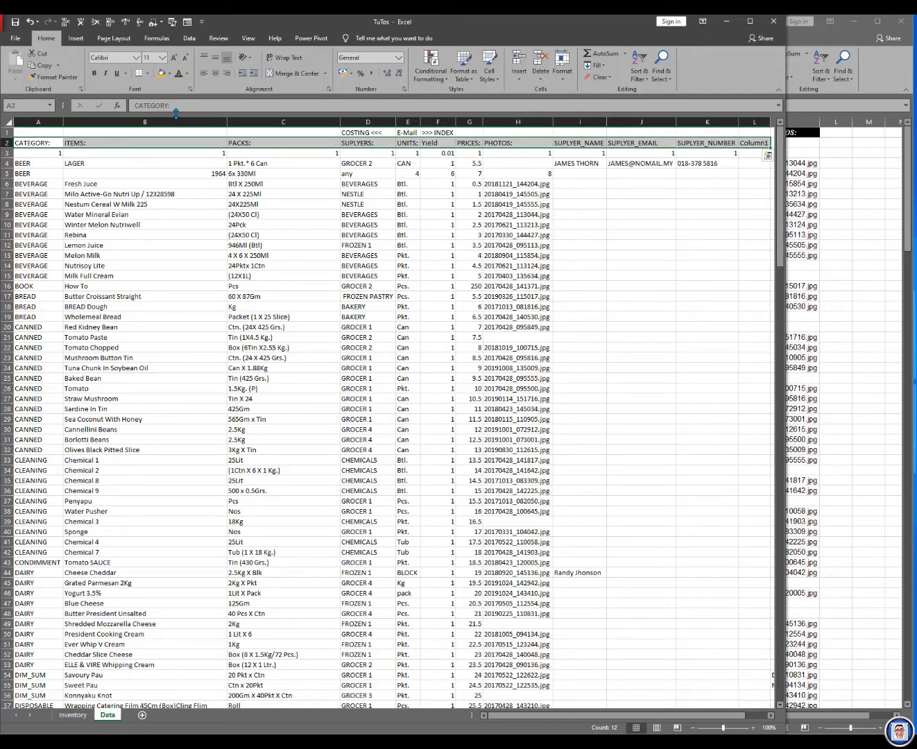
left_click(170, 74)
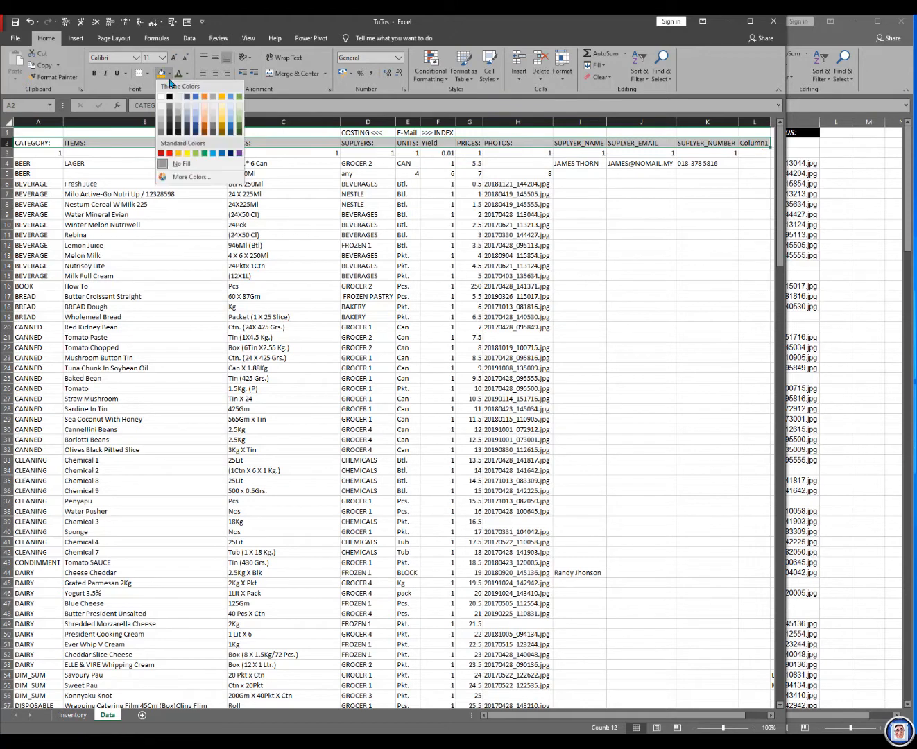
left_click(168, 97)
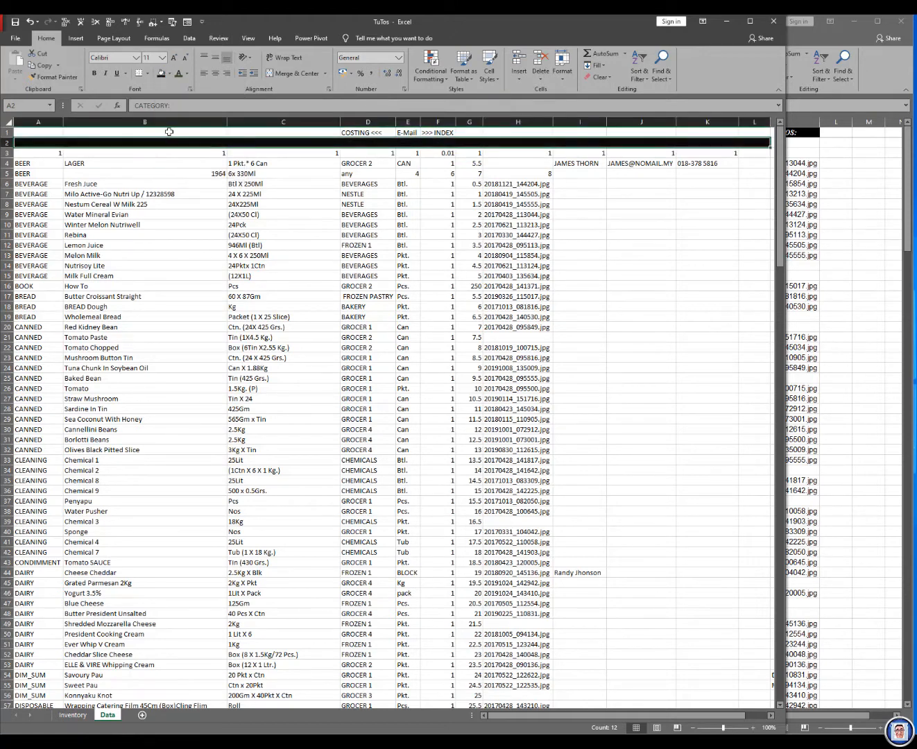
left_click(186, 73)
left_click(179, 97)
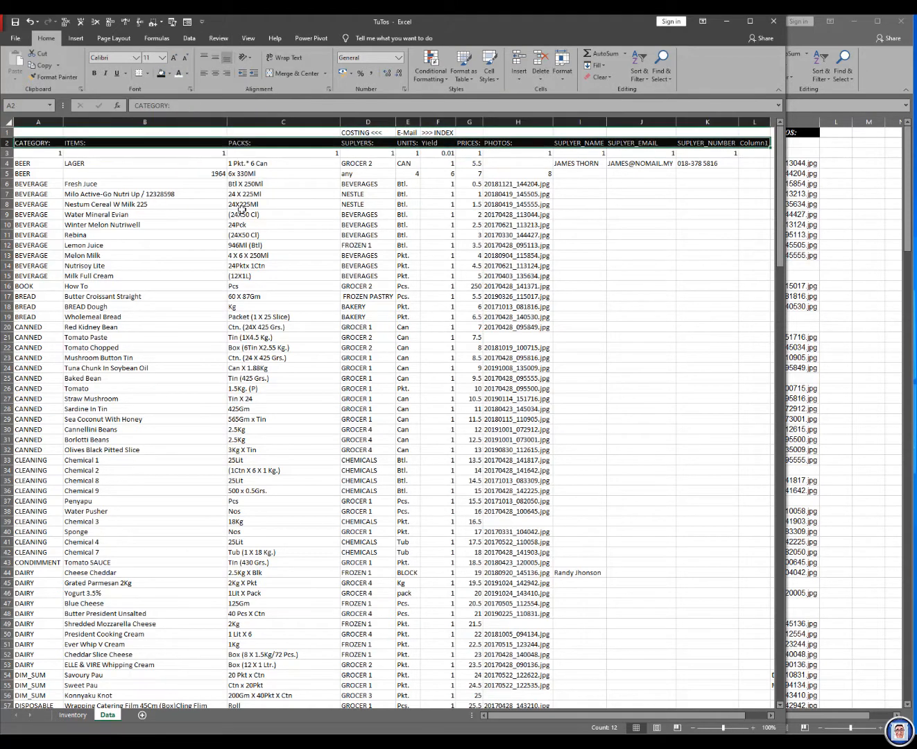
Step: Centre the contents of all cells in the Data sheet horizontally
left_click(7, 121)
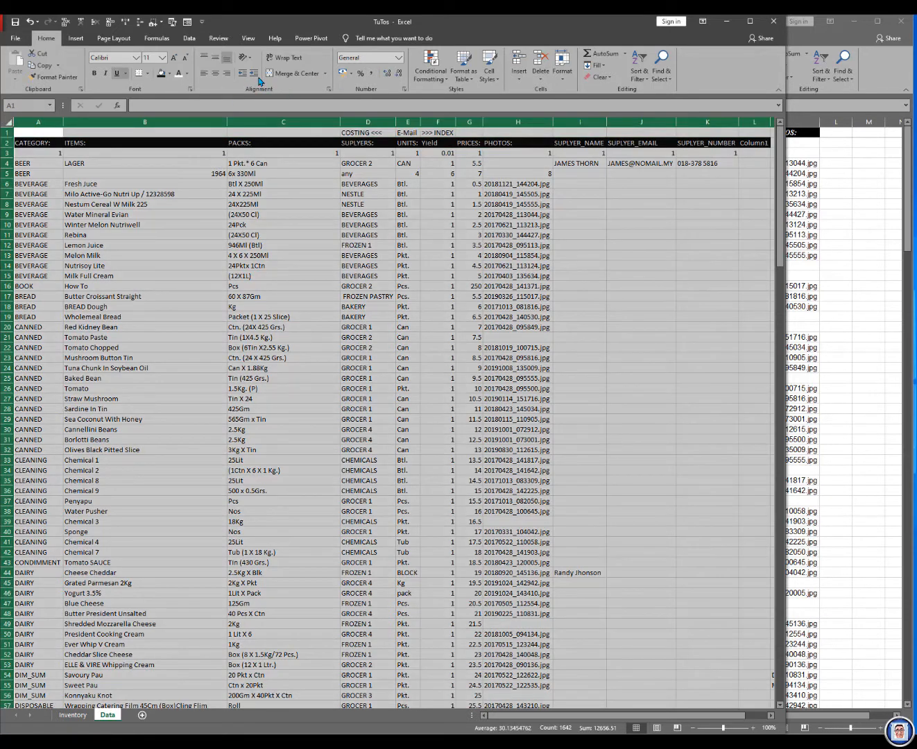
left_click(215, 75)
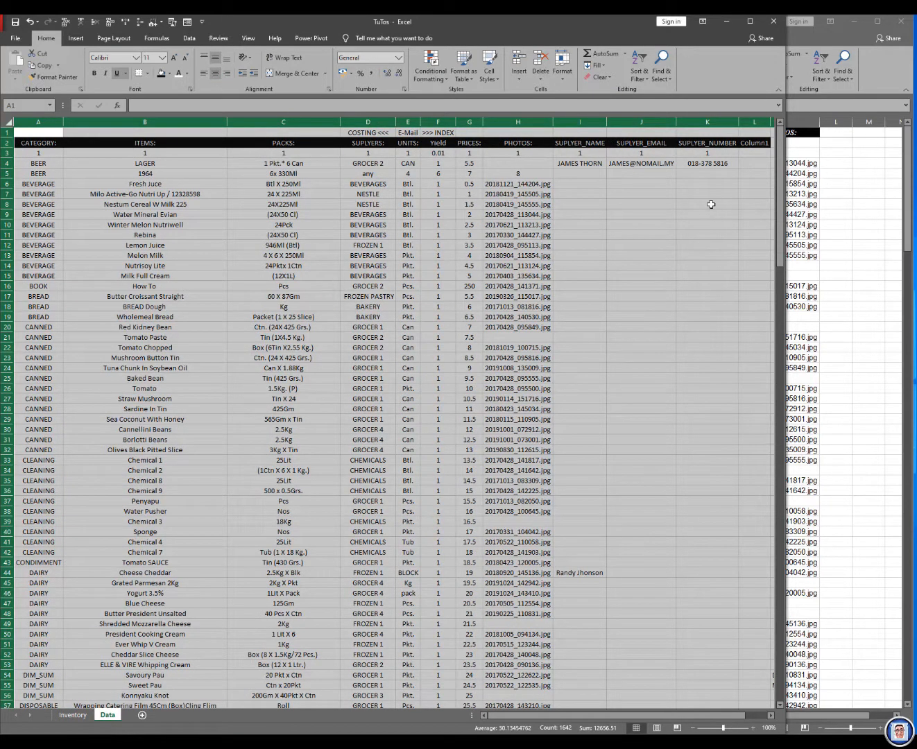
left_click(641, 274)
Step: Clear the COSTING, E-Mail and INDEX labels from D1:F1 of the Data sheet and save the workbook
left_click_drag(364, 133, 445, 132)
key("Delete")
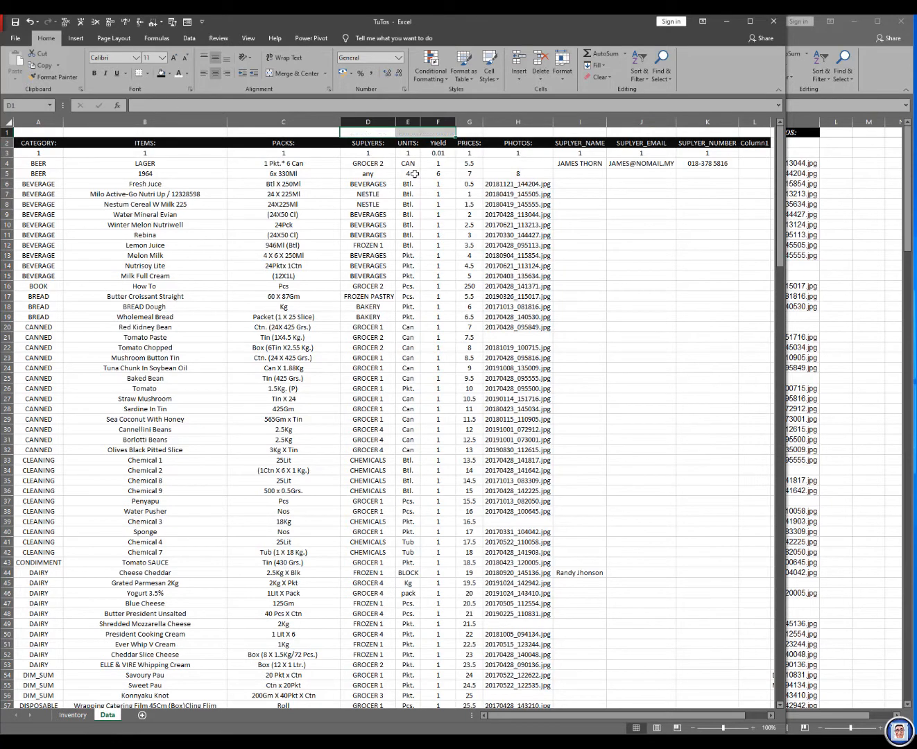
key("ctrl+s")
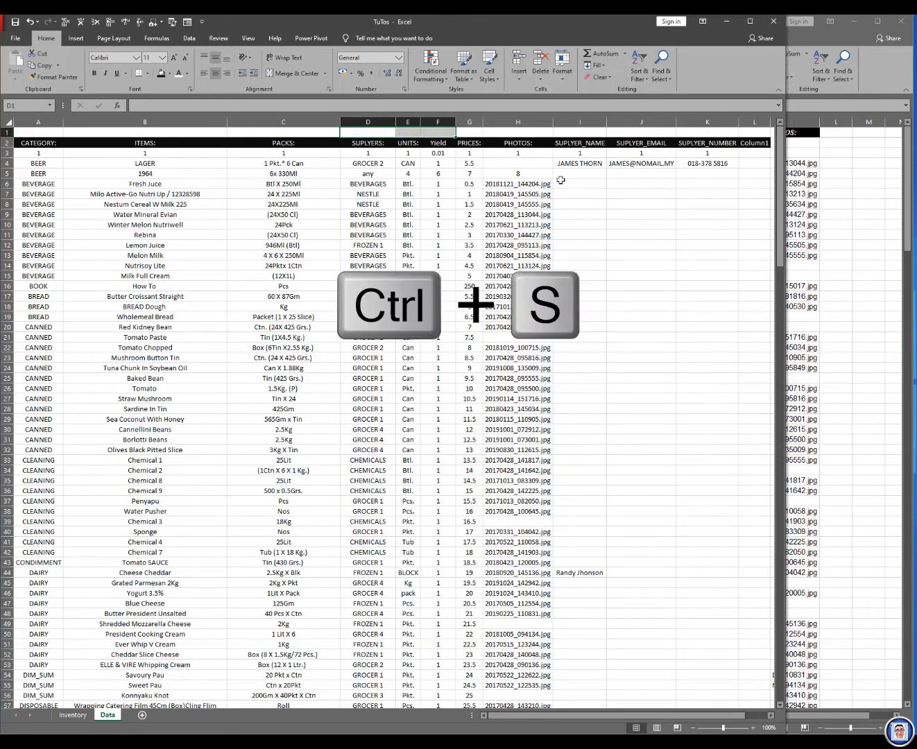
left_click(601, 206)
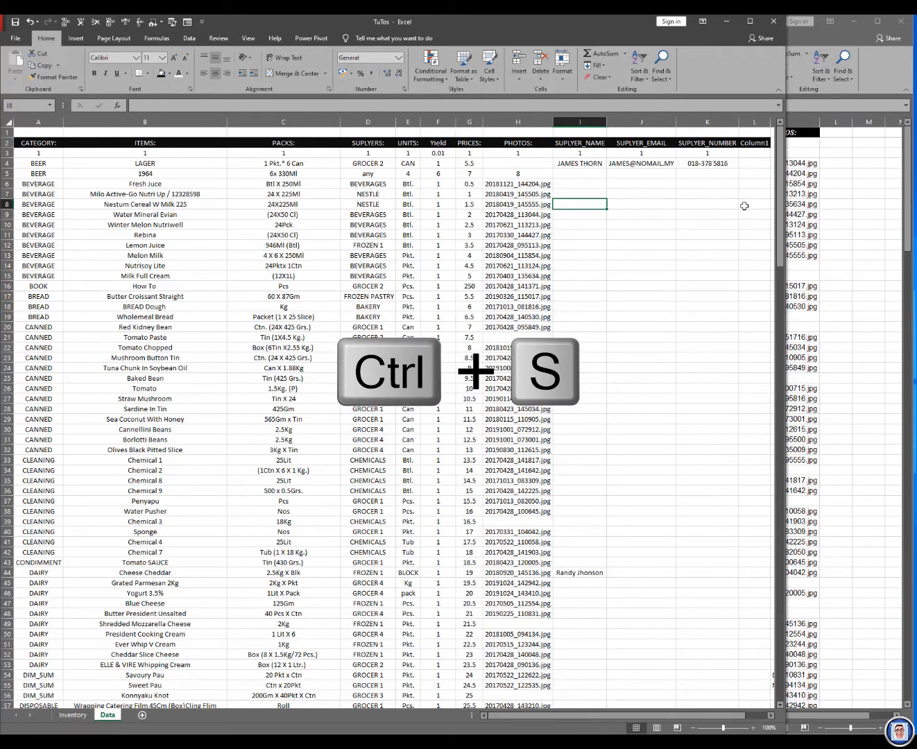
Step: Switch to the Product Cost Pricing Home workbook and examine its list of named ranges
left_click(840, 211)
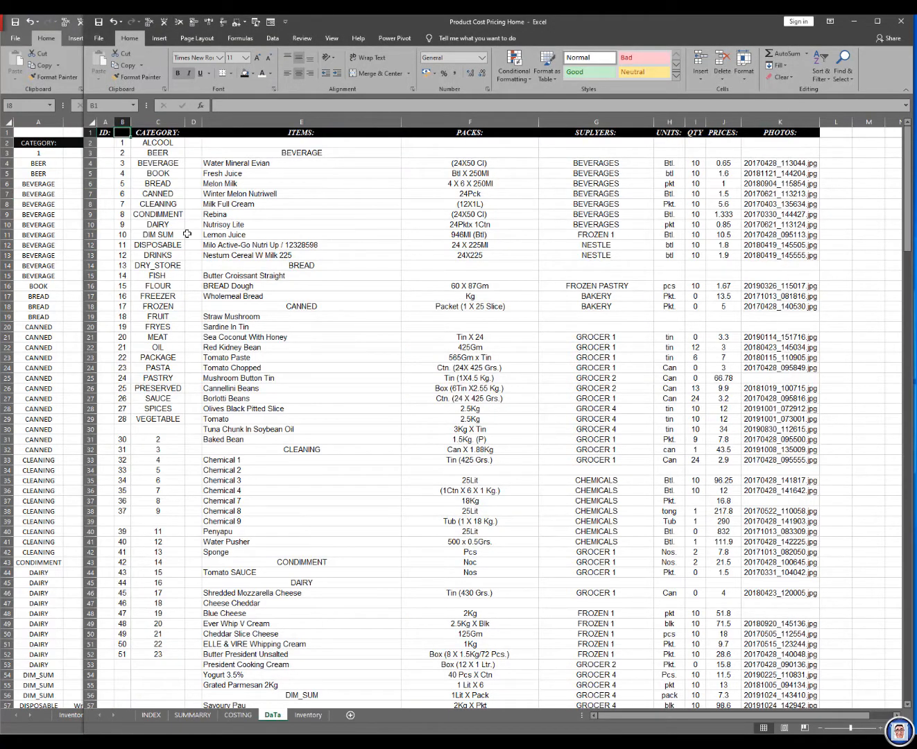
left_click(40, 246)
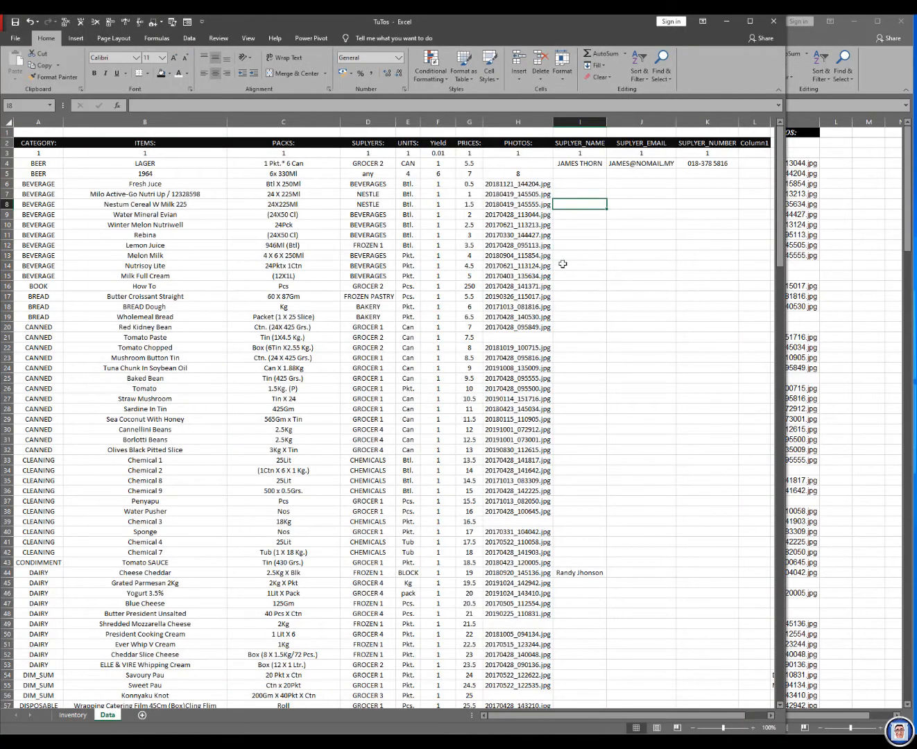
left_click(823, 244)
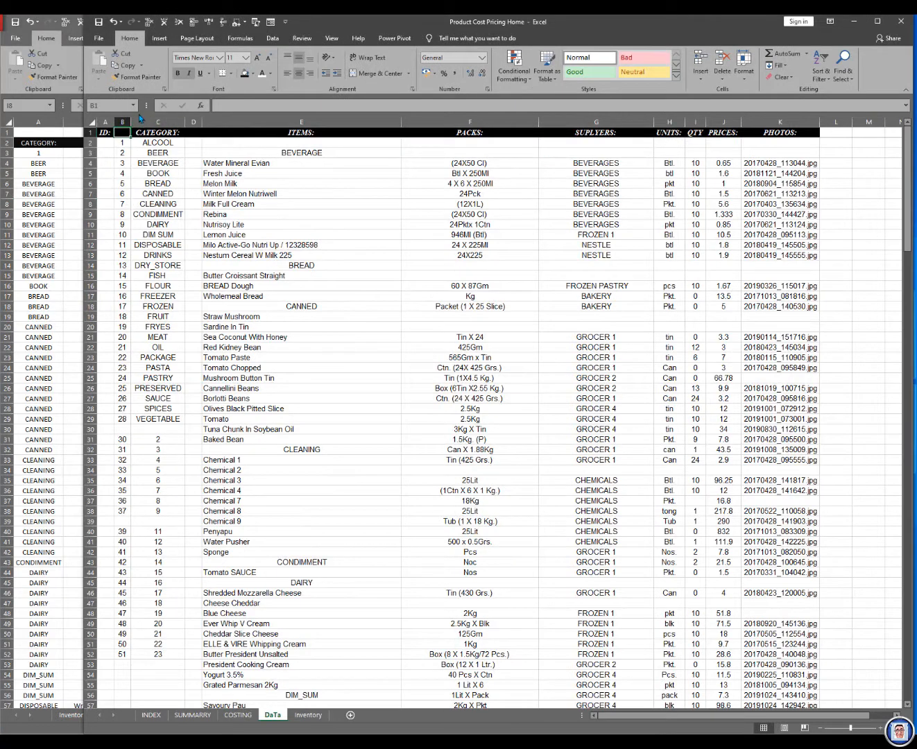
left_click(135, 105)
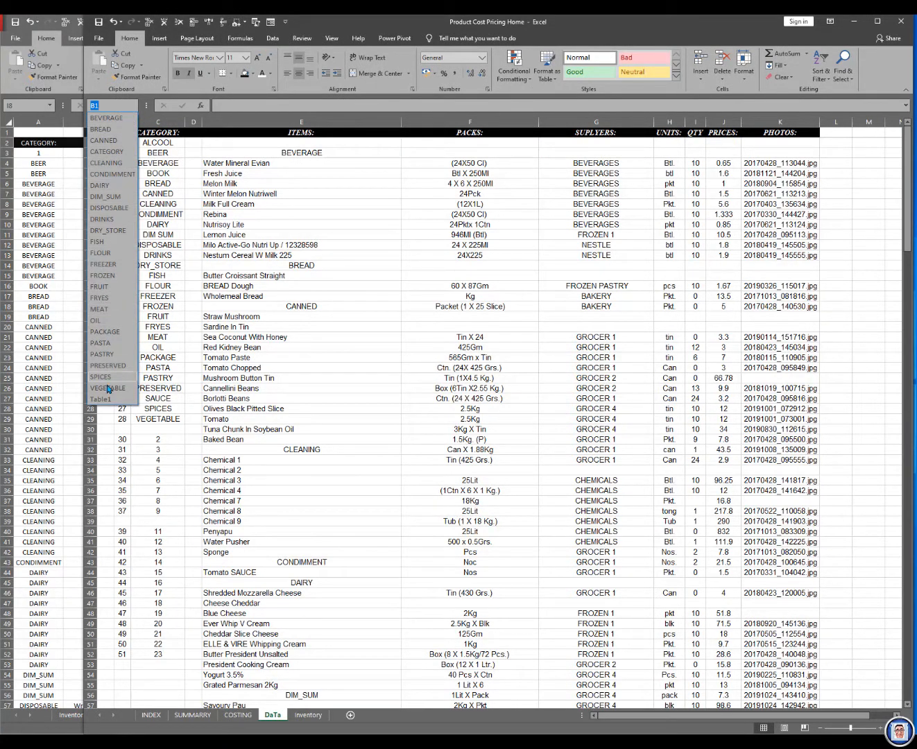
Step: Return to TuTos, check its defined names by going to Table1, and reopen the Data sheet
left_click(38, 216)
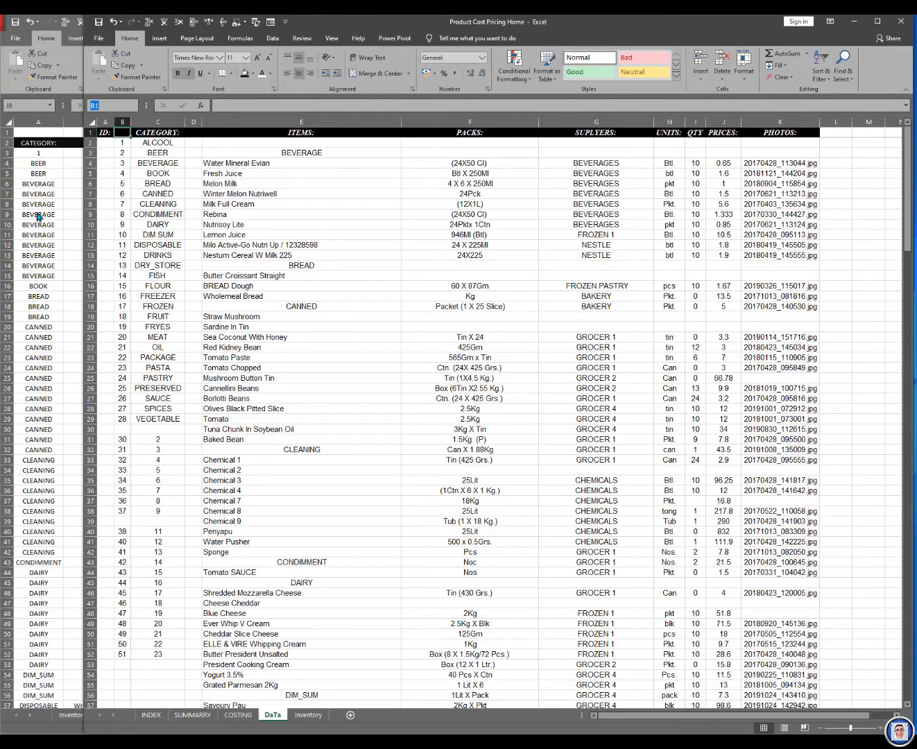
left_click(52, 106)
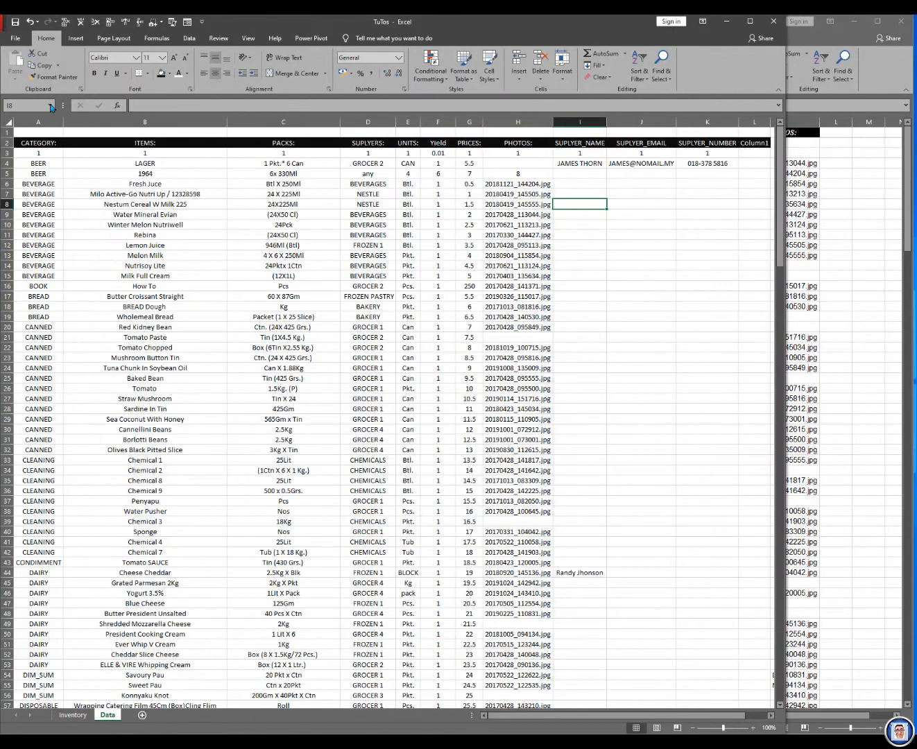
left_click(50, 106)
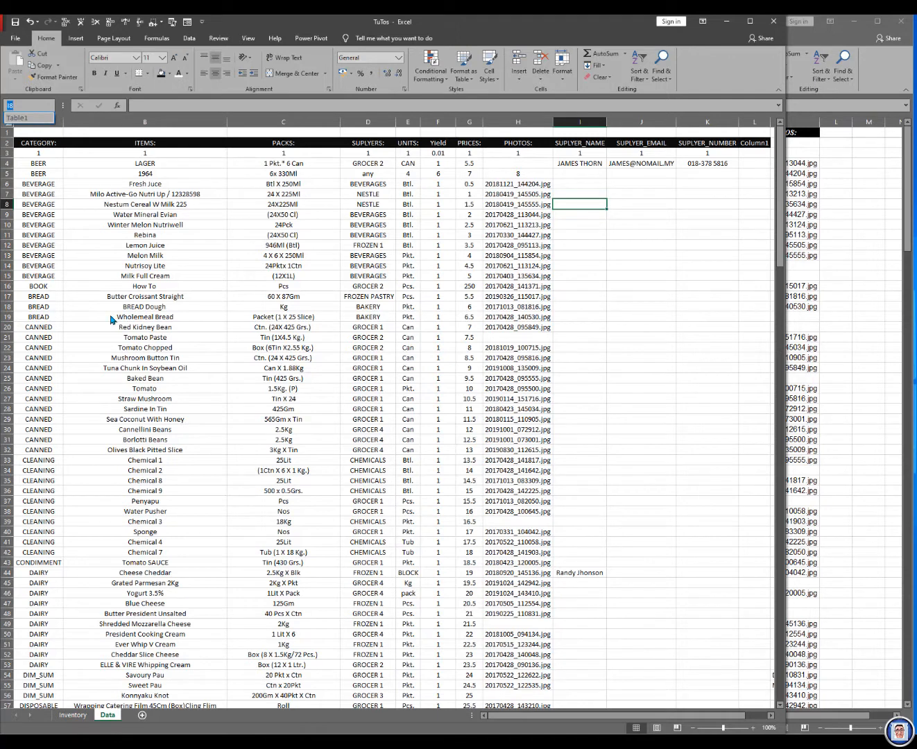
left_click(27, 120)
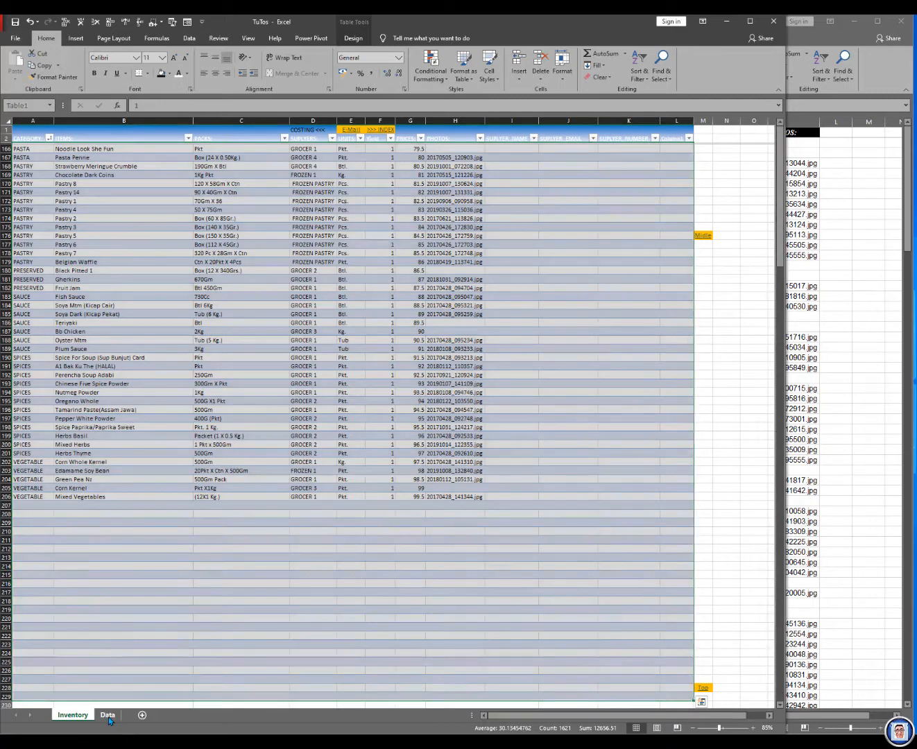
left_click(107, 715)
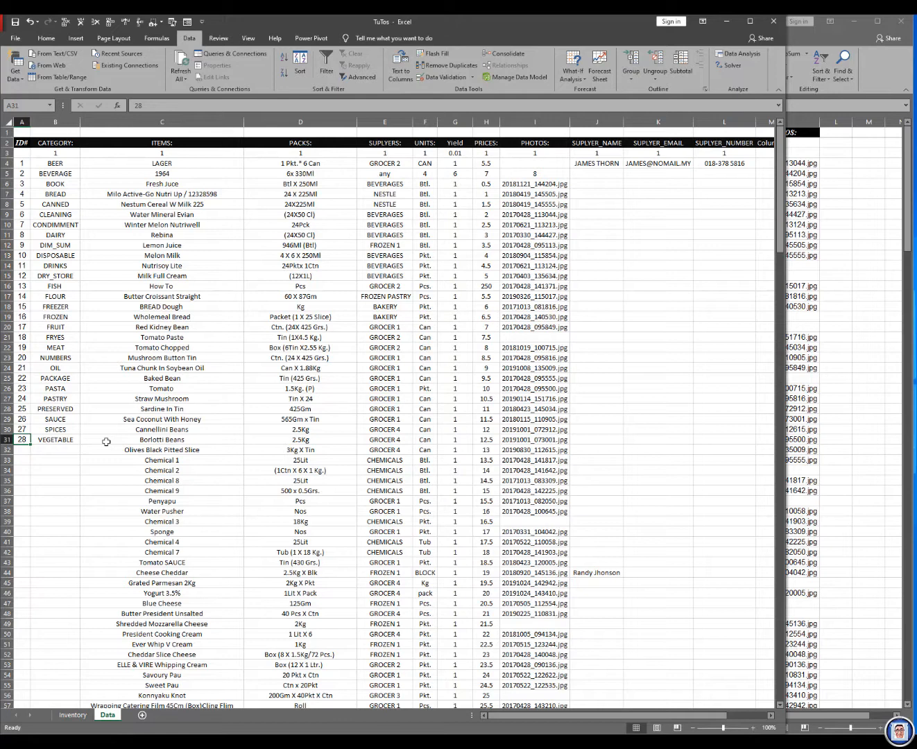
Step: Go to the named range BREAD in the Product Cost Pricing Home workbook to examine its cells, and return to TuTos
left_click(830, 378)
left_click(57, 481)
left_click(833, 256)
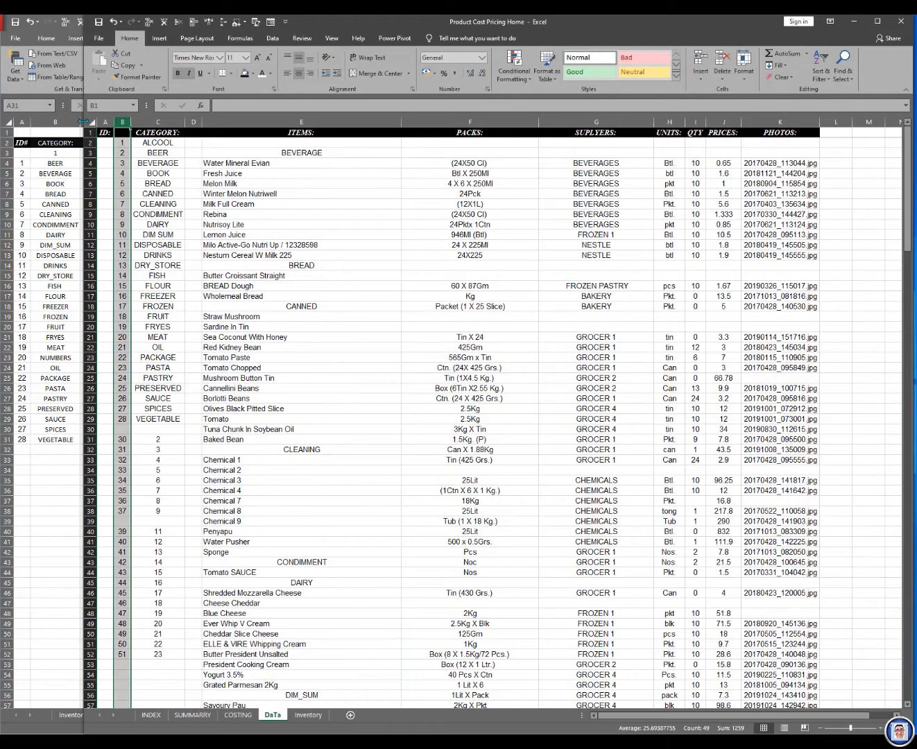
left_click(132, 105)
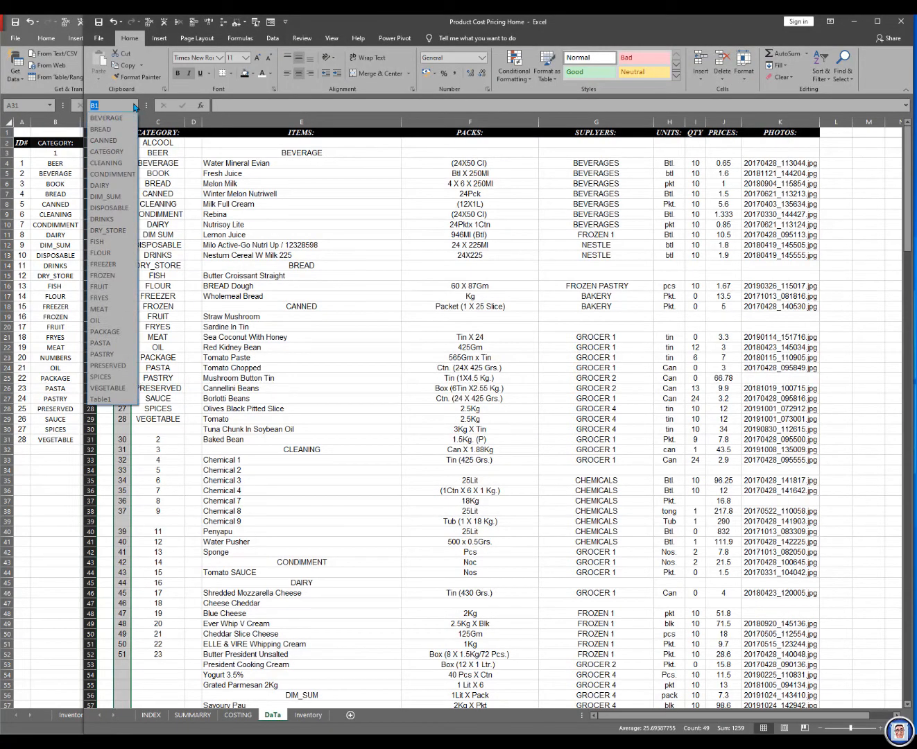
left_click(101, 129)
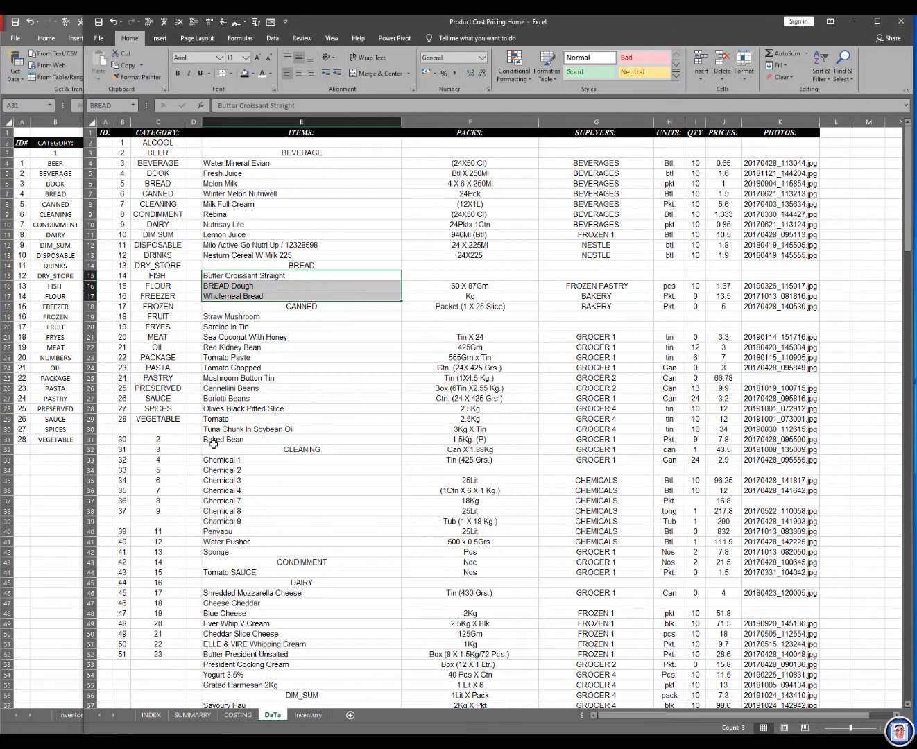
left_click(44, 224)
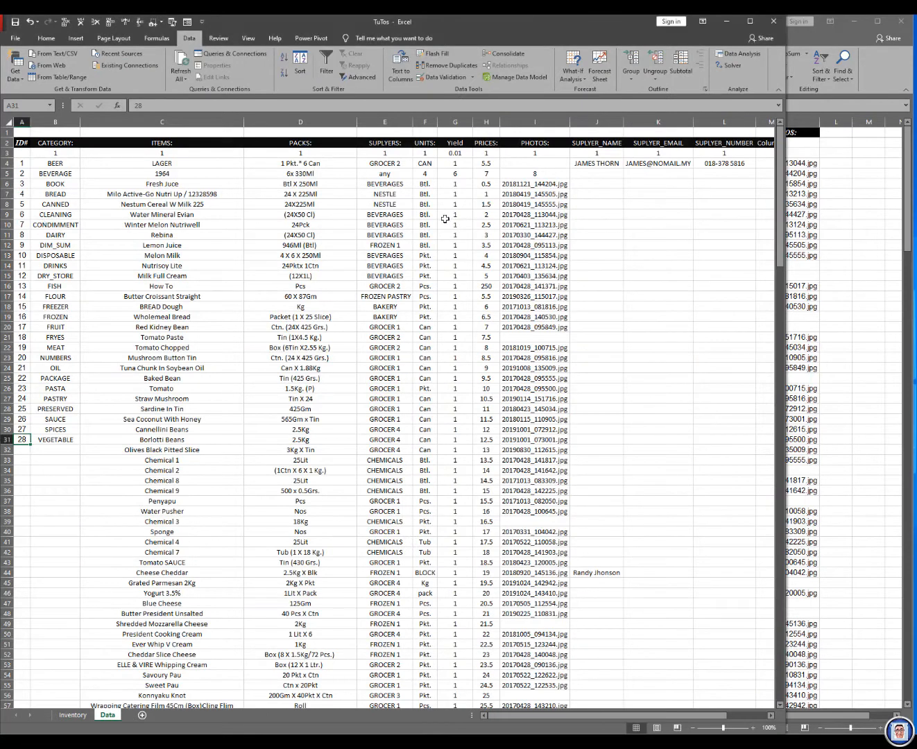